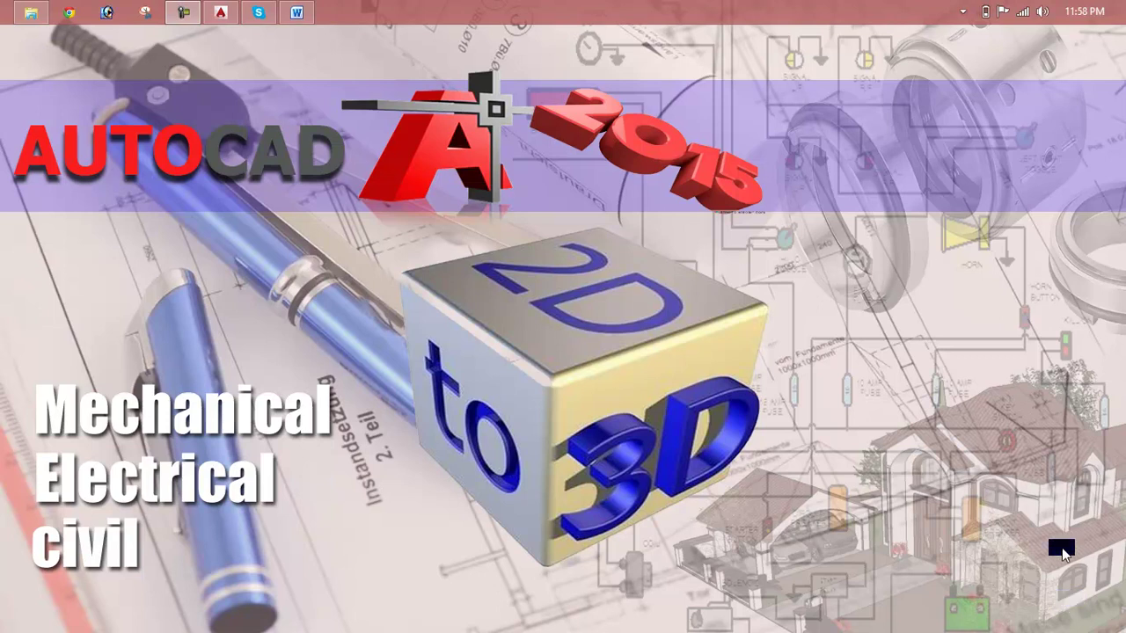
# - Review the Lesson 10 line-types outline in Word, then return to the AutoCAD Drawing1 window
pyautogui.click(302, 11)
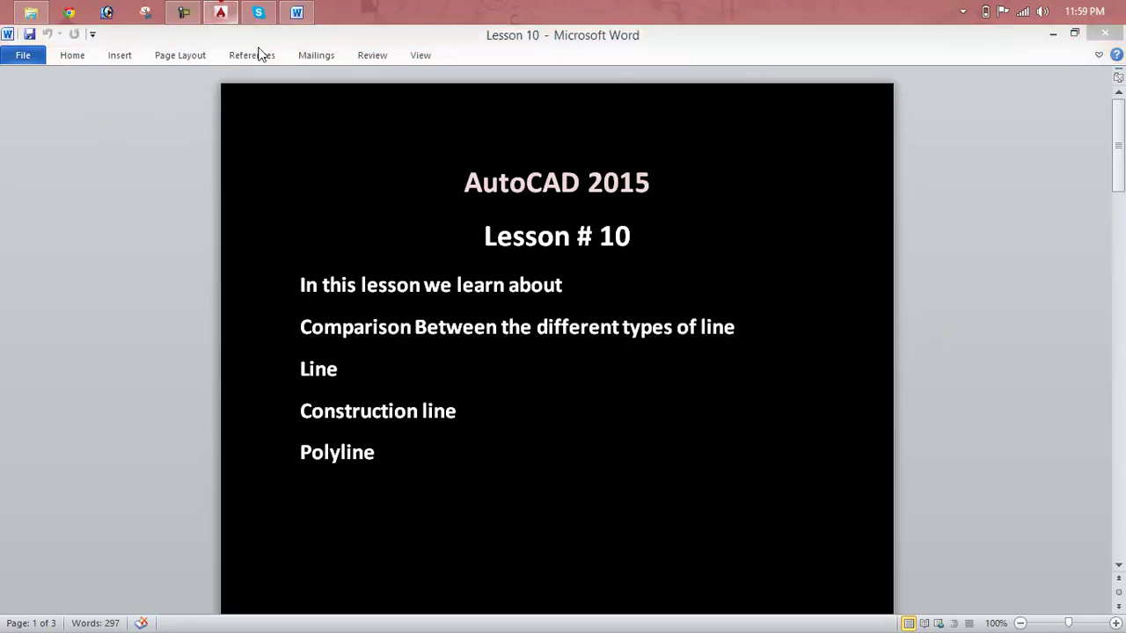
pyautogui.hotkey('alt', 'Tab')
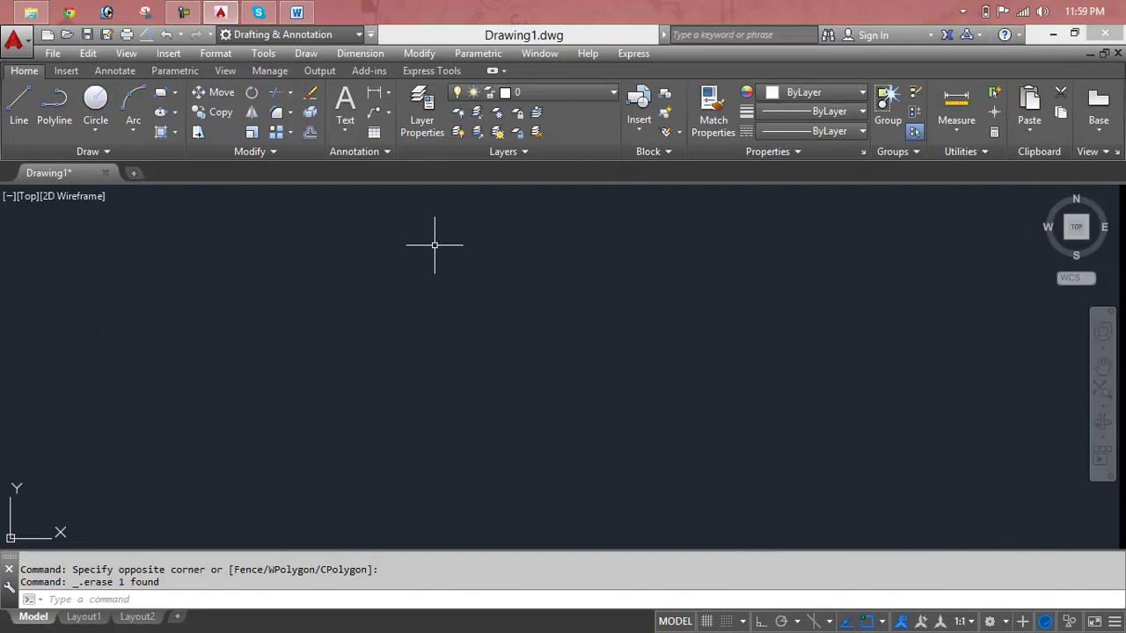
# - Cancel any pending command and start the Line command from the Draw menu
pyautogui.press('Escape')
pyautogui.press('Escape')
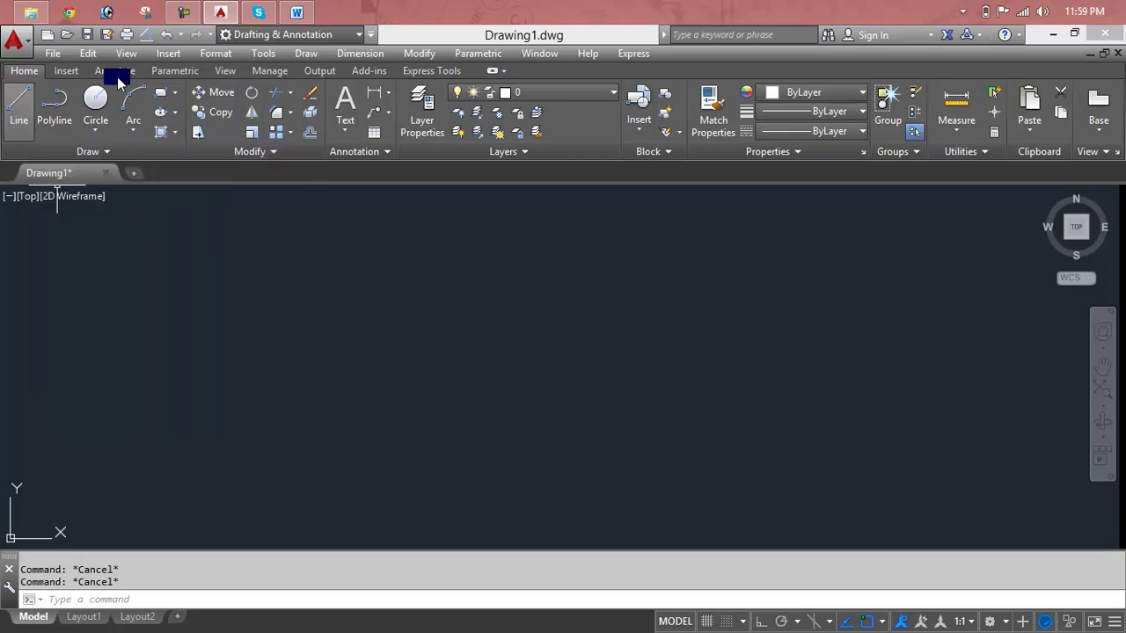
pyautogui.click(310, 56)
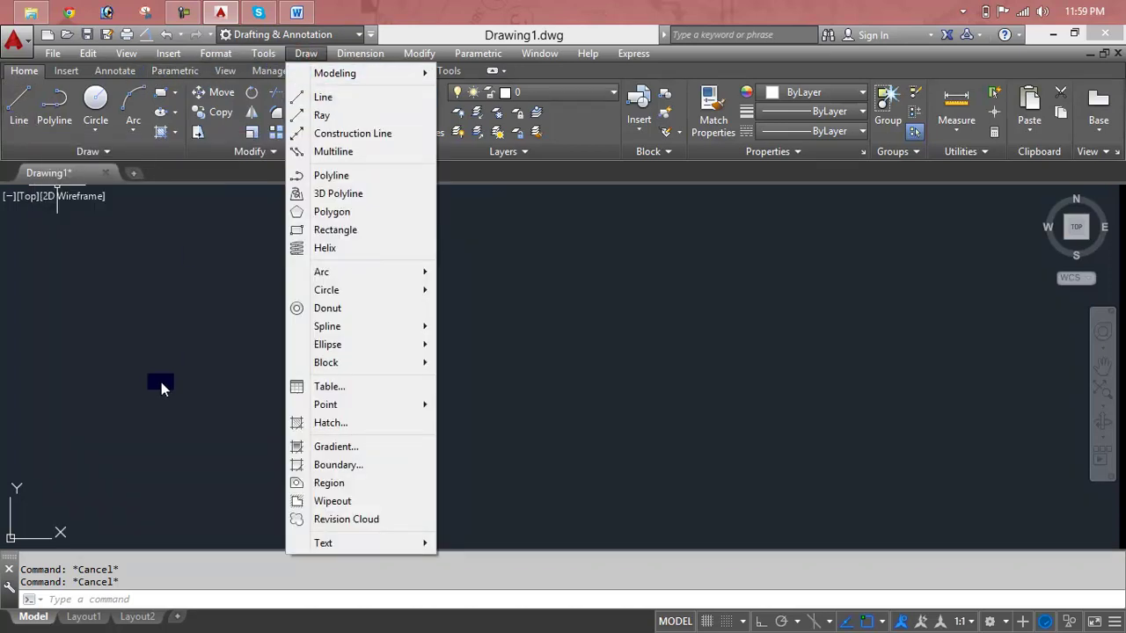
pyautogui.click(20, 110)
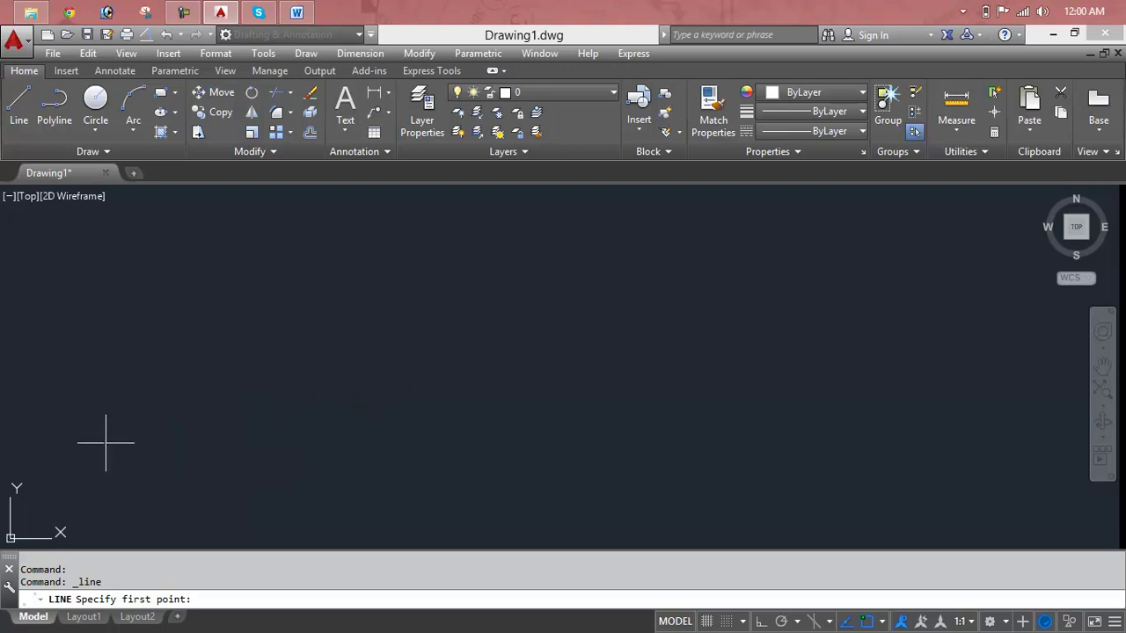
# - Draw a jagged open outline of about 14 separate line segments on the canvas's left side
pyautogui.click(106, 444)
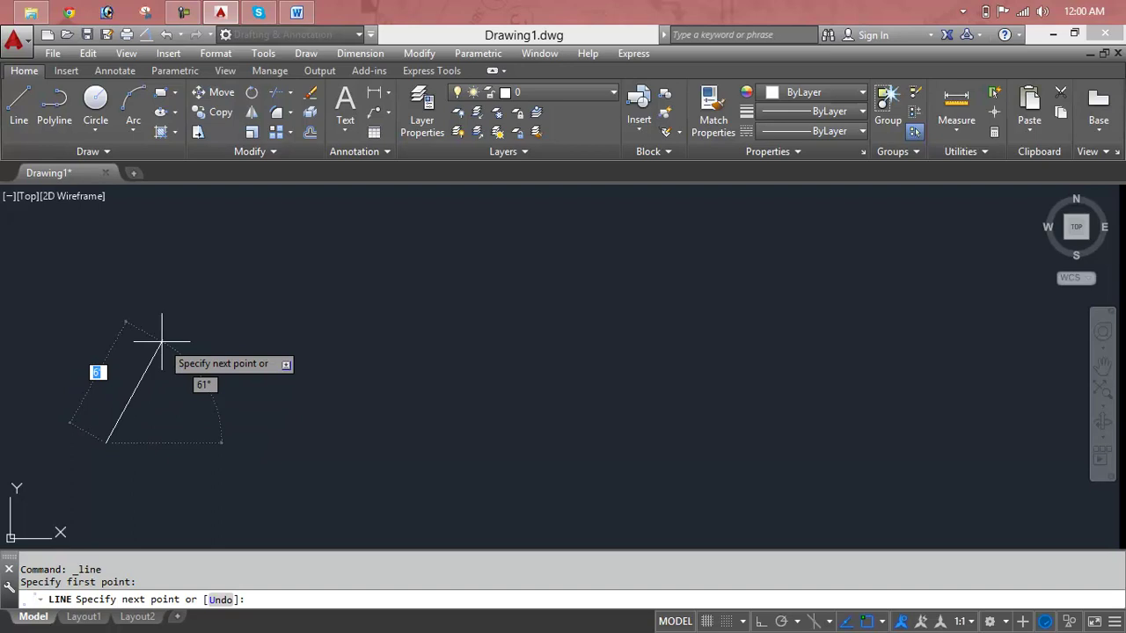
pyautogui.click(167, 338)
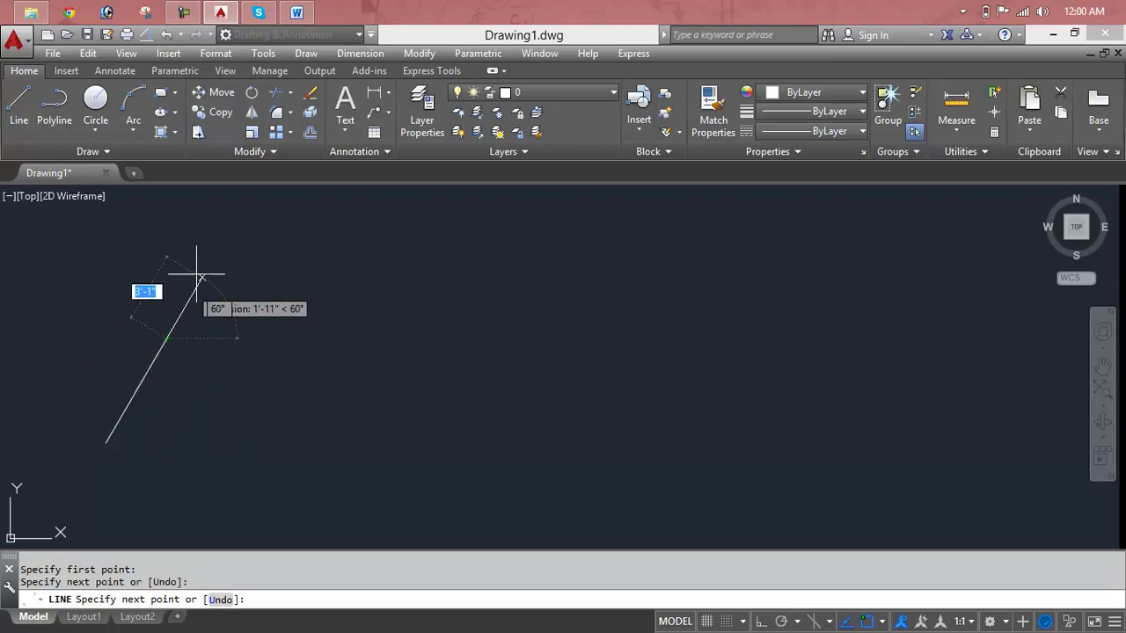
pyautogui.click(148, 233)
pyautogui.click(211, 233)
pyautogui.click(339, 290)
pyautogui.click(399, 247)
pyautogui.click(450, 301)
pyautogui.click(390, 408)
pyautogui.click(278, 369)
pyautogui.click(278, 436)
pyautogui.click(184, 442)
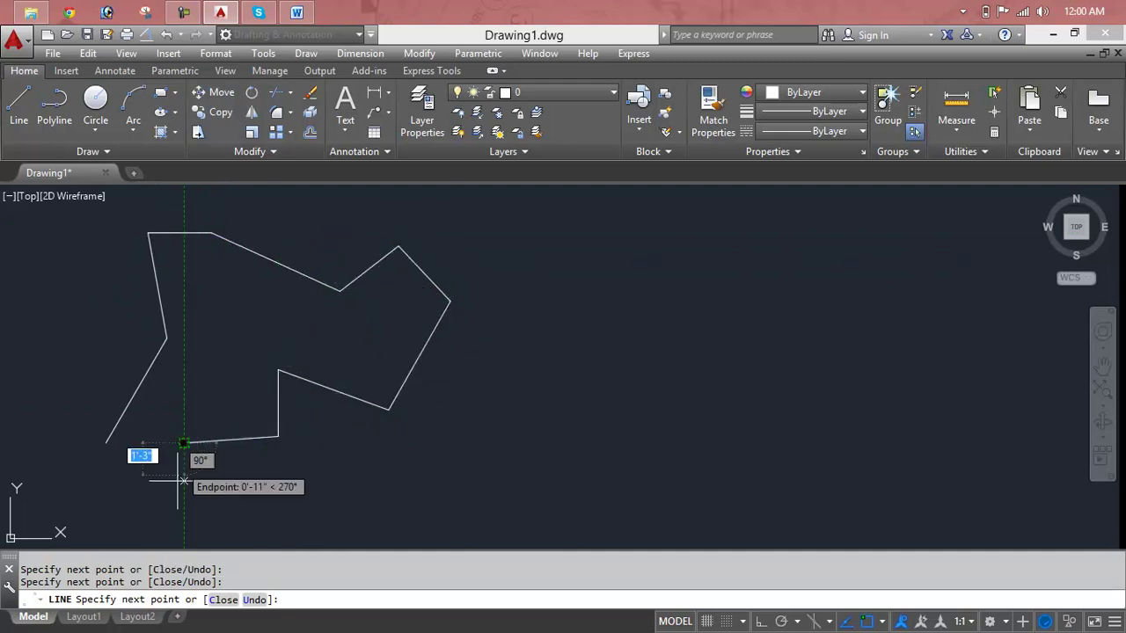
pyautogui.click(184, 509)
pyautogui.click(114, 493)
pyautogui.click(59, 464)
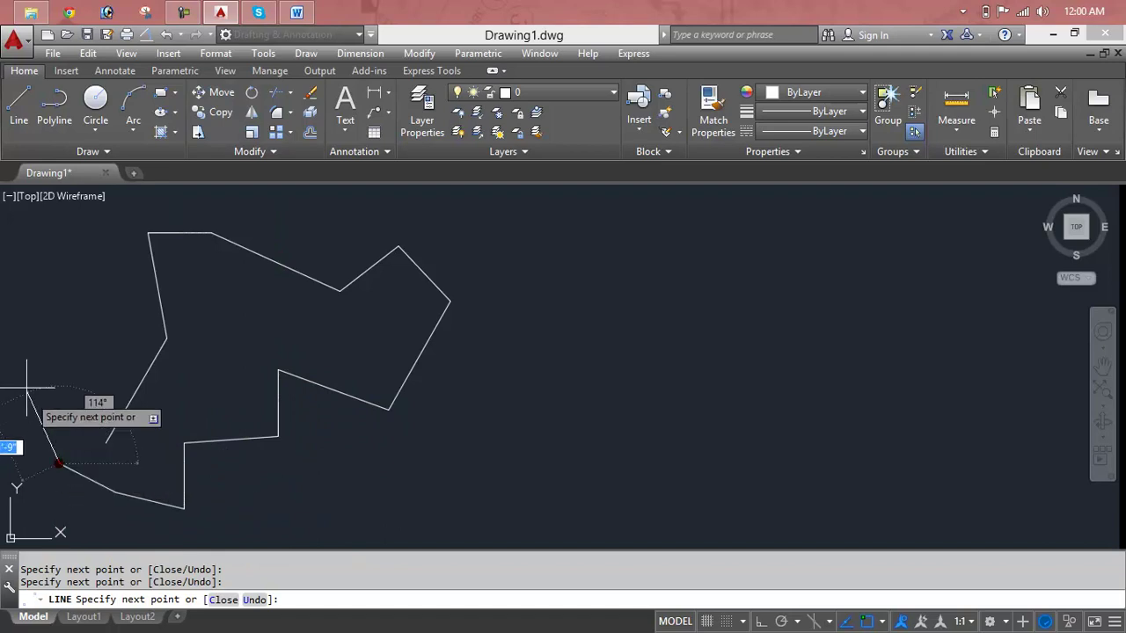
pyautogui.click(10, 364)
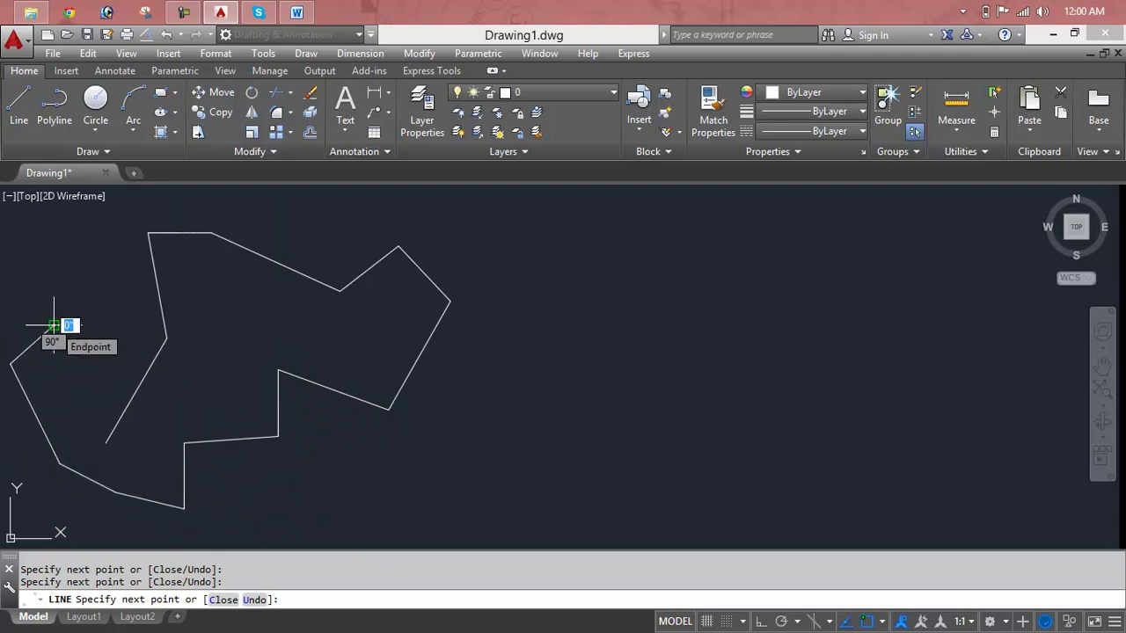
pyautogui.click(54, 325)
pyautogui.press('Return')
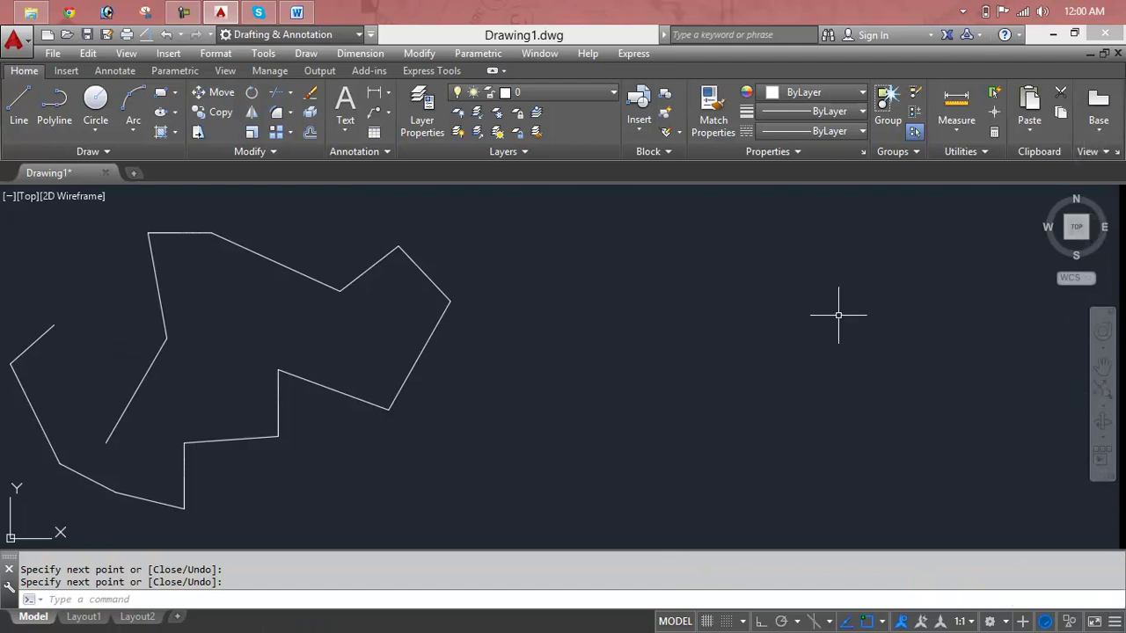
# - Draw a similar jagged outline of about 12 segments on the right as one single polyline
pyautogui.click(54, 104)
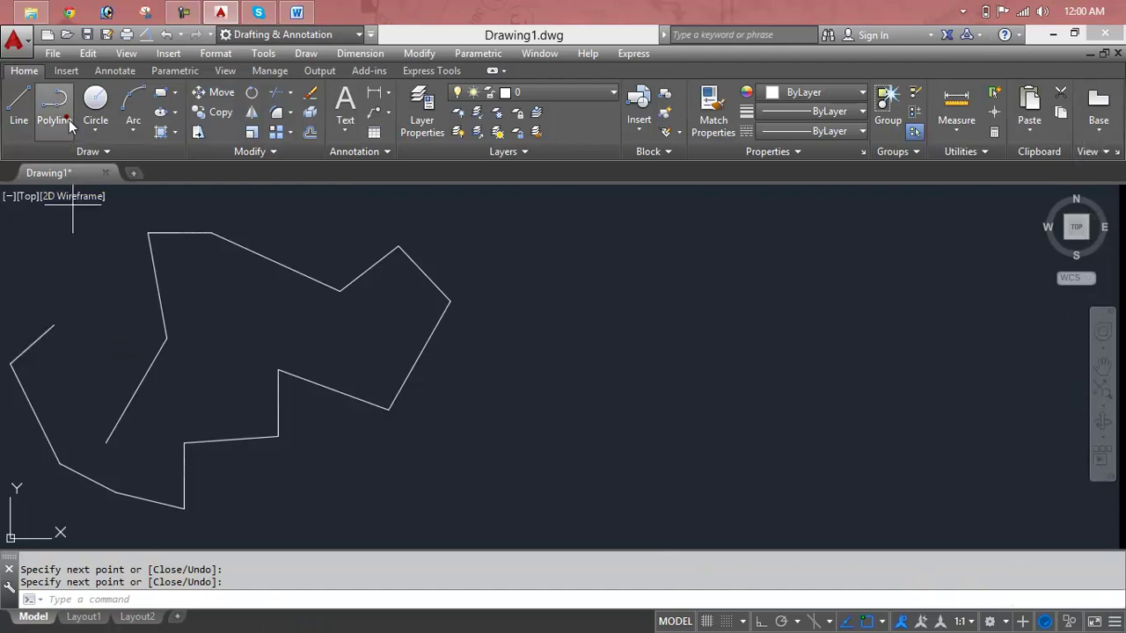
pyautogui.click(550, 432)
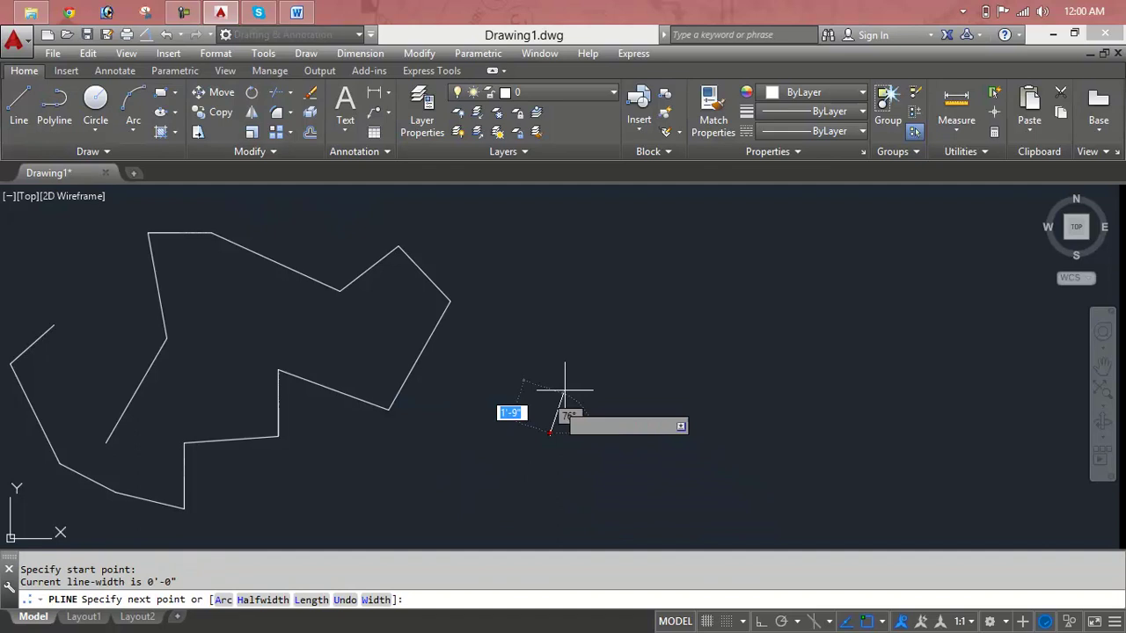
pyautogui.click(616, 313)
pyautogui.click(699, 255)
pyautogui.click(769, 306)
pyautogui.click(889, 270)
pyautogui.click(934, 340)
pyautogui.click(1001, 423)
pyautogui.click(845, 446)
pyautogui.click(803, 380)
pyautogui.click(765, 504)
pyautogui.click(652, 504)
pyautogui.click(653, 421)
pyautogui.click(545, 538)
pyautogui.click(489, 452)
pyautogui.press('Return')
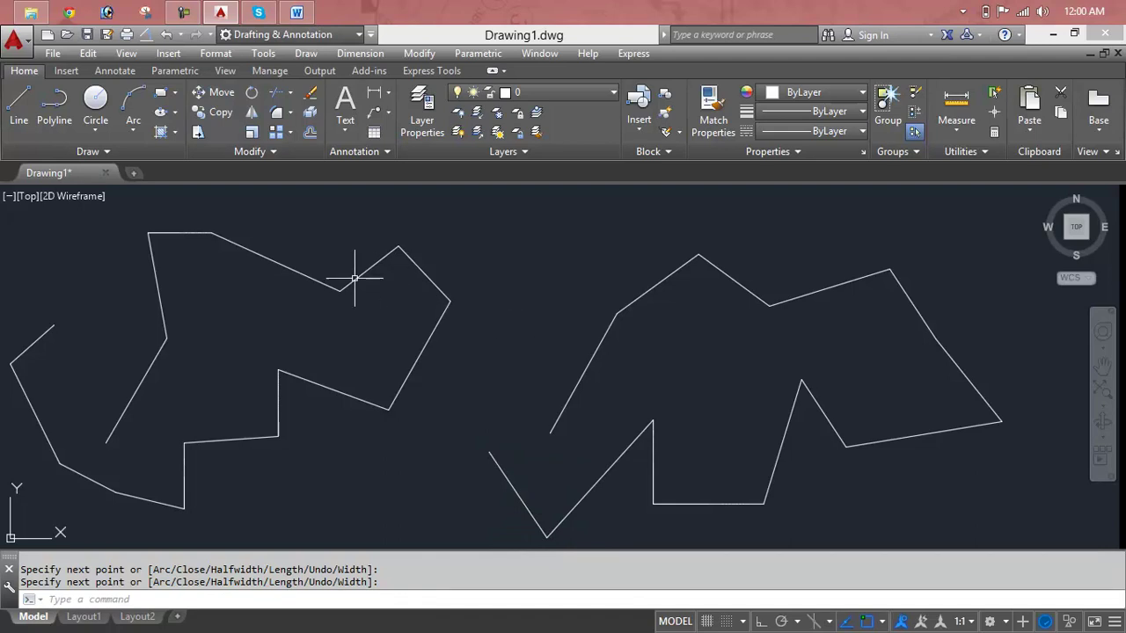
# - Erase two individual segments, one diagonal and one upper-left, from the left line outline
pyautogui.click(146, 379)
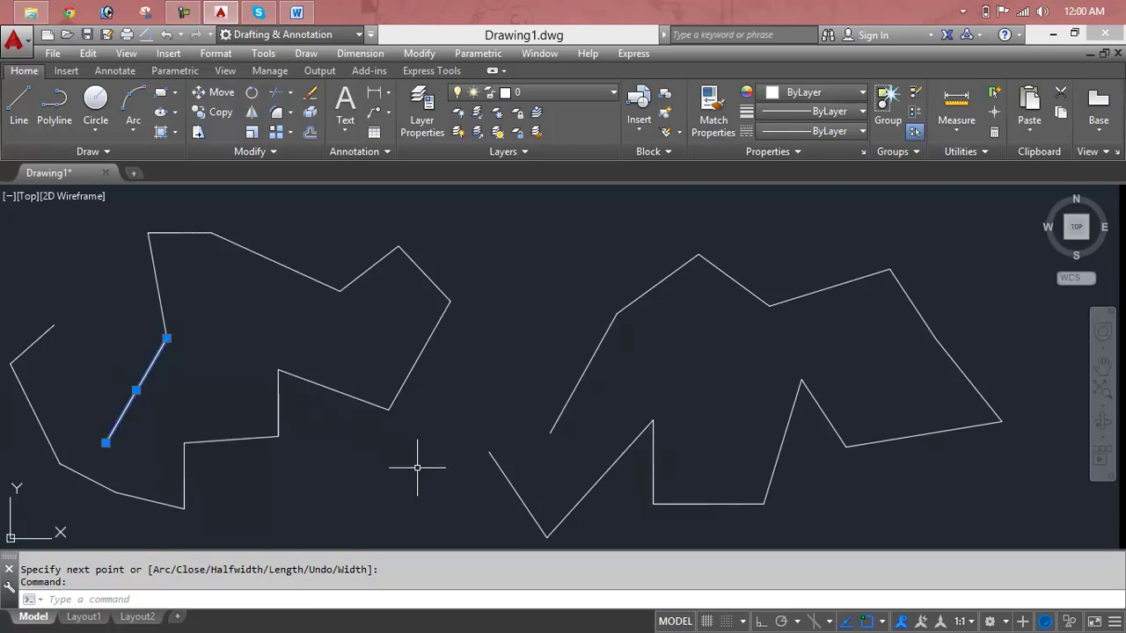
pyautogui.press('Delete')
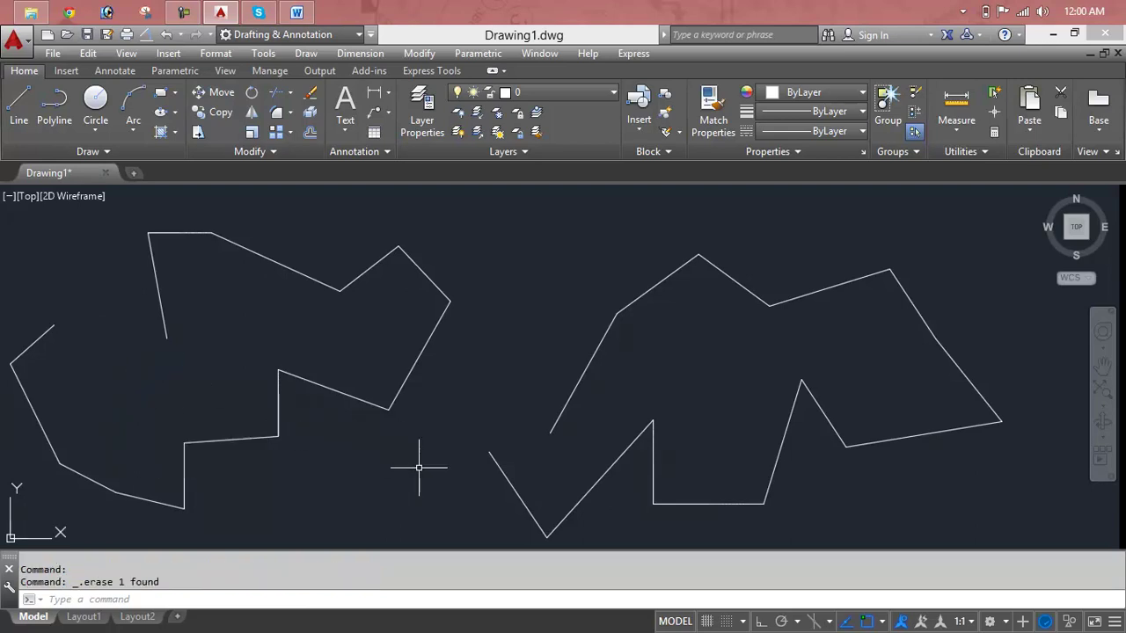
pyautogui.click(159, 290)
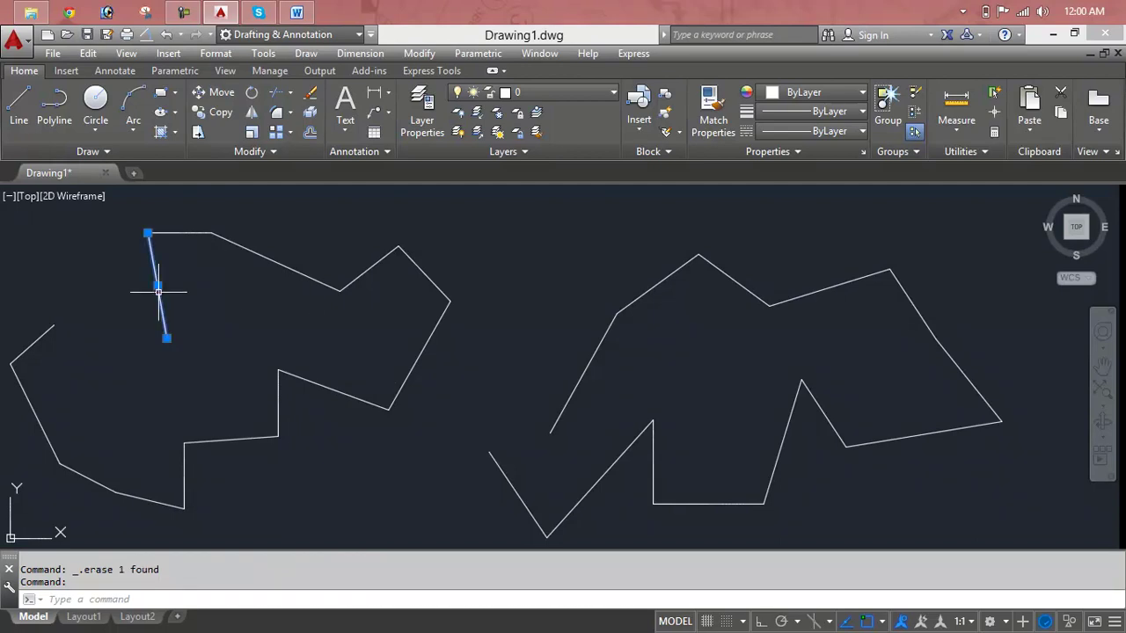
pyautogui.press('Delete')
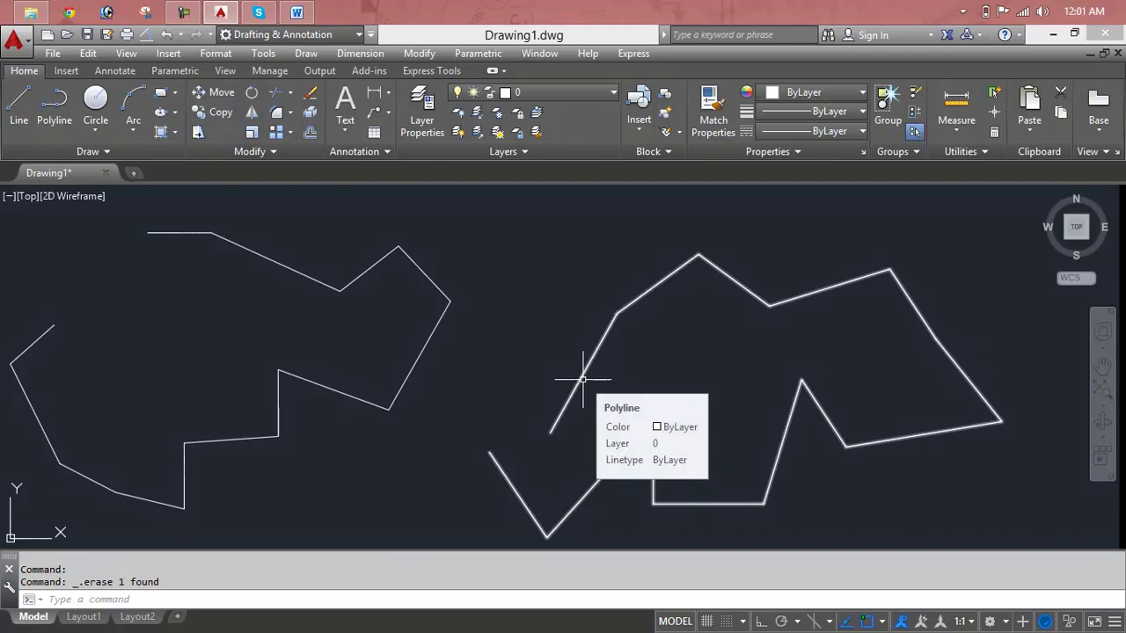
# - Erase the whole right polyline with a single pick, then undo that deletion
pyautogui.click(582, 380)
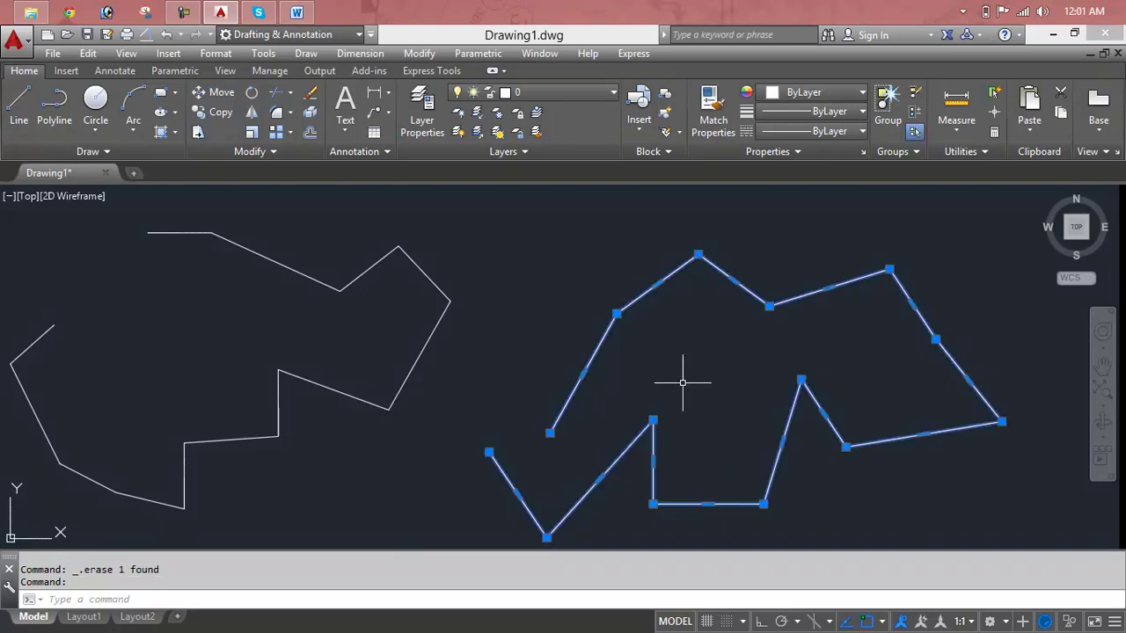
pyautogui.press('Delete')
pyautogui.hotkey('ctrl', 'z')
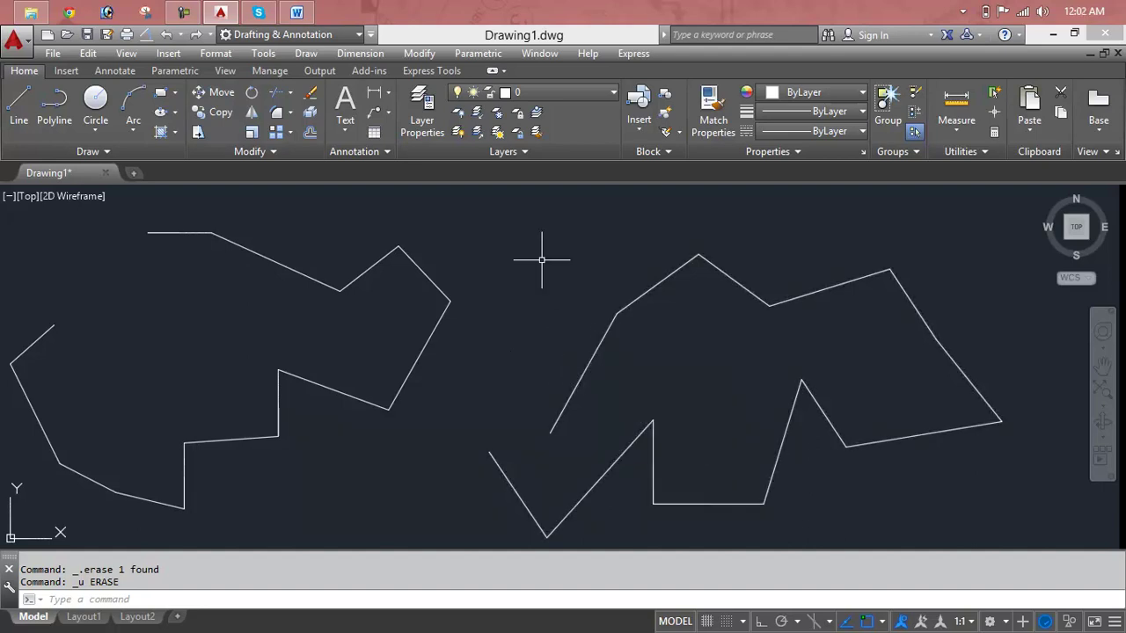
# - Use PL to draw a polyline: one straight segment, then four wavy arc segments across the right outline
pyautogui.write('pl')
pyautogui.press('Return')
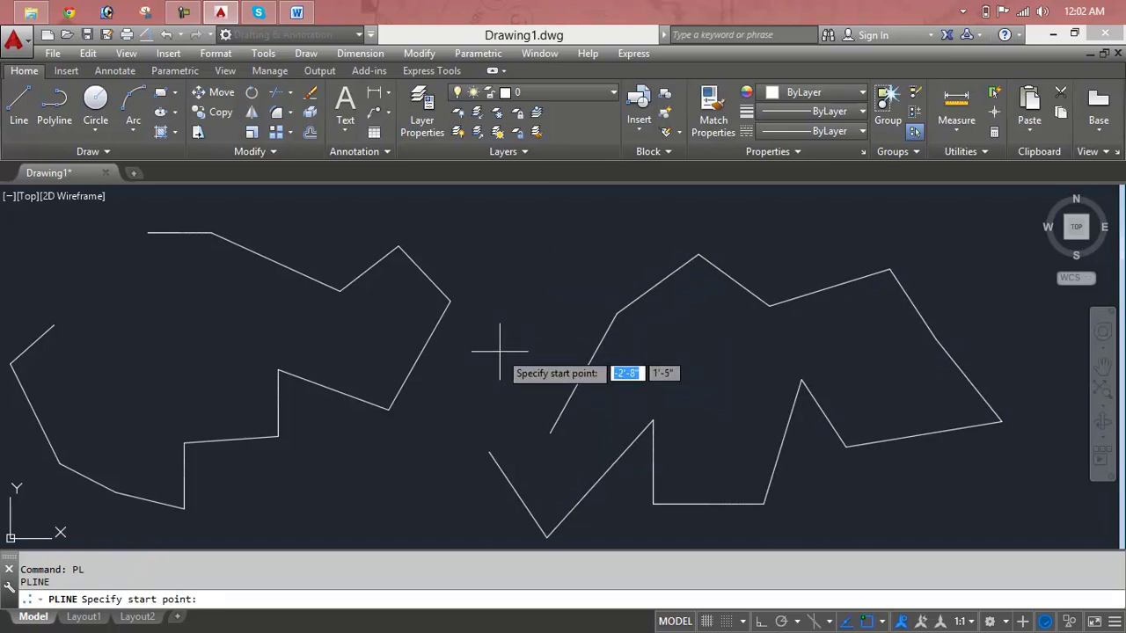
pyautogui.click(469, 390)
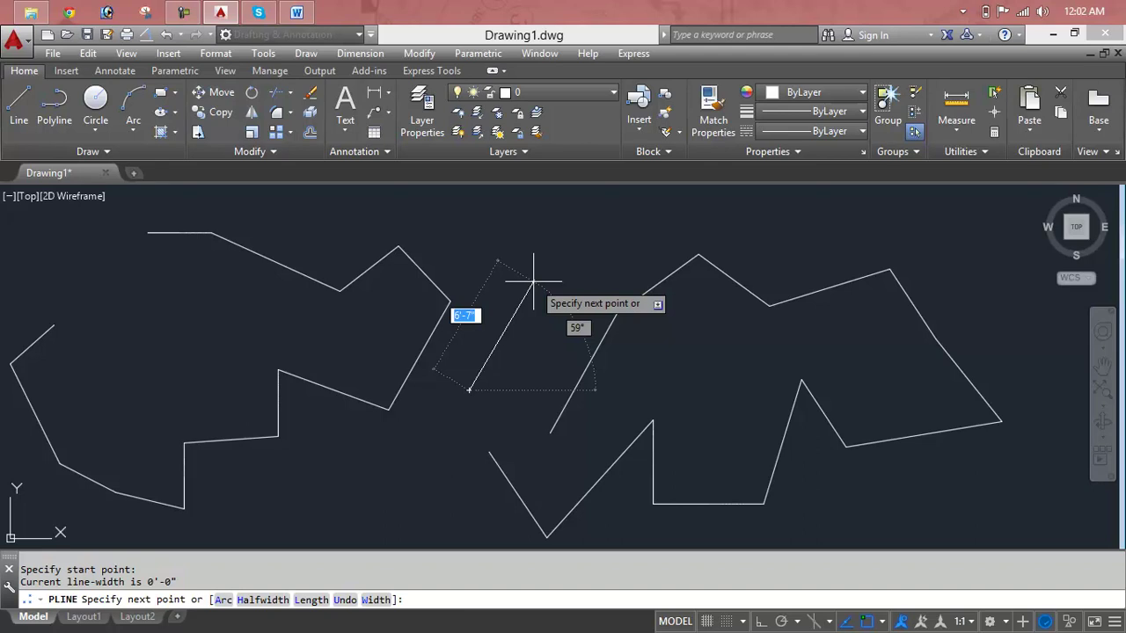
pyautogui.click(533, 283)
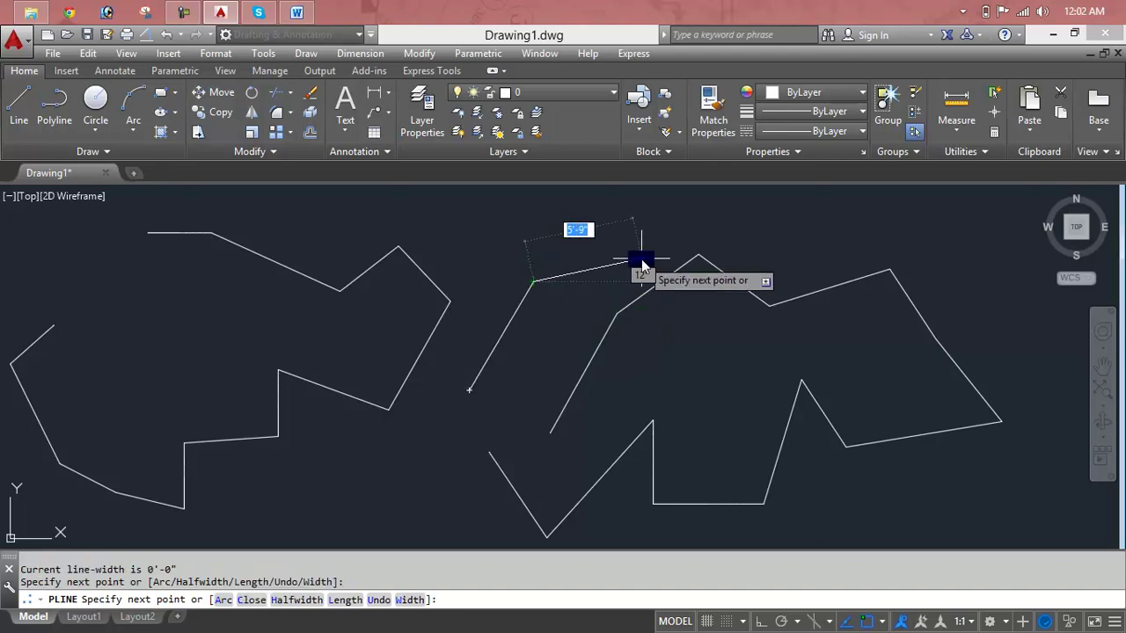
pyautogui.write('a')
pyautogui.press('Return')
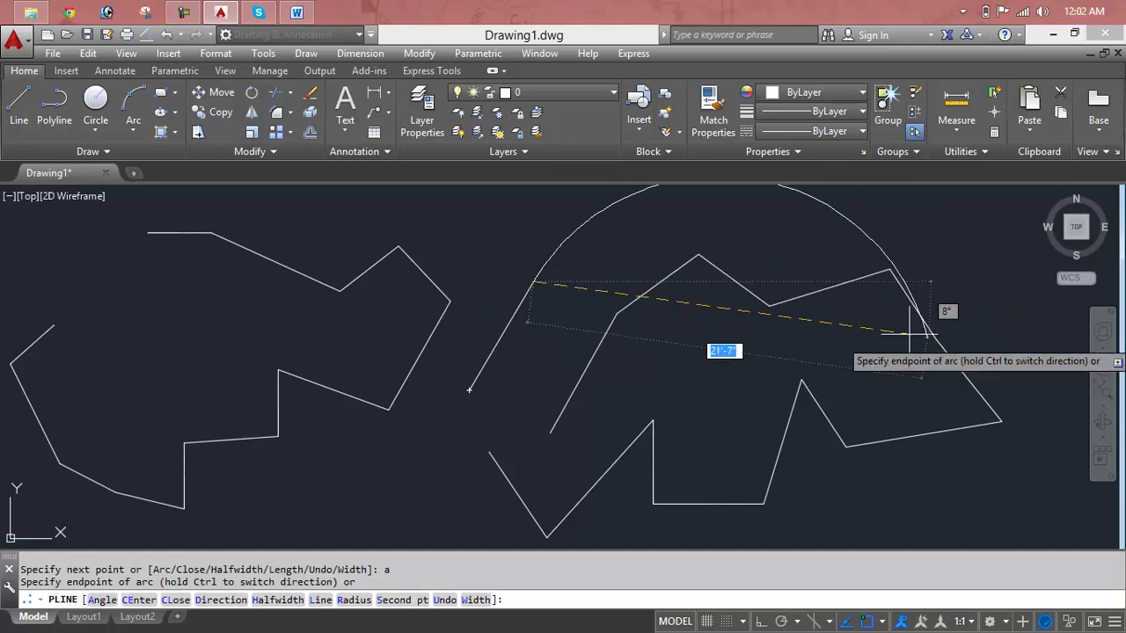
pyautogui.click(597, 261)
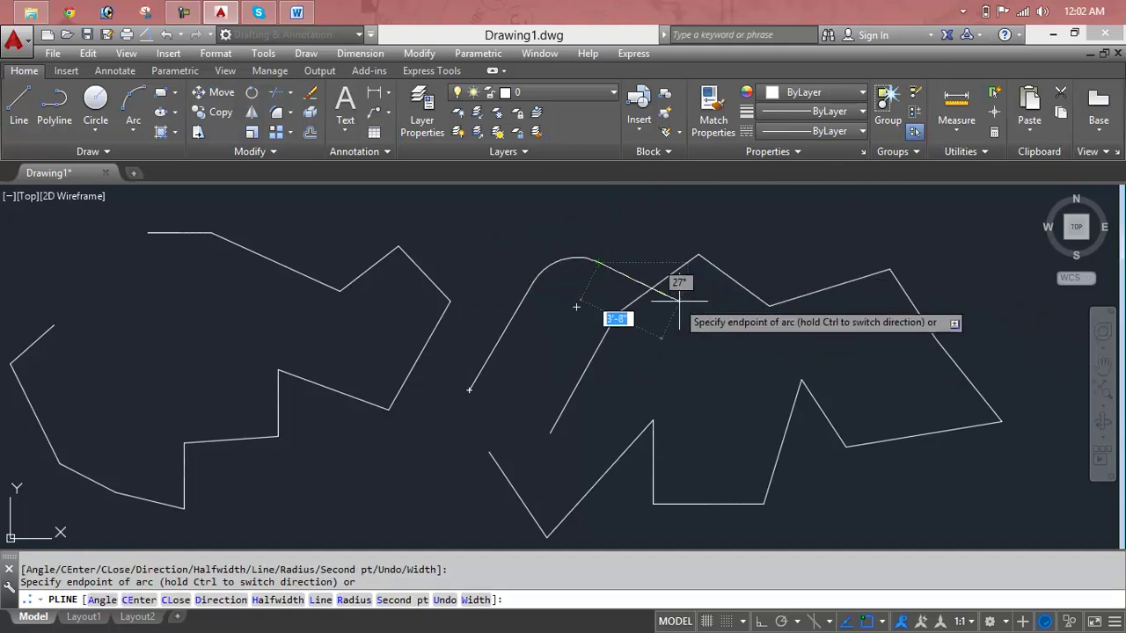
pyautogui.click(701, 249)
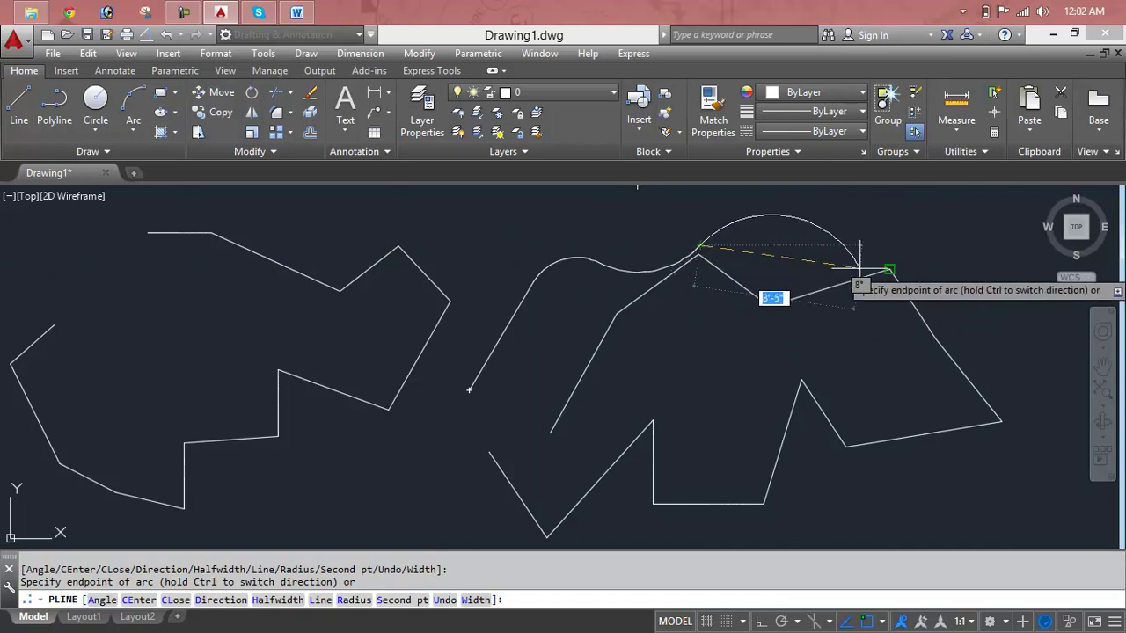
pyautogui.click(762, 248)
pyautogui.click(836, 255)
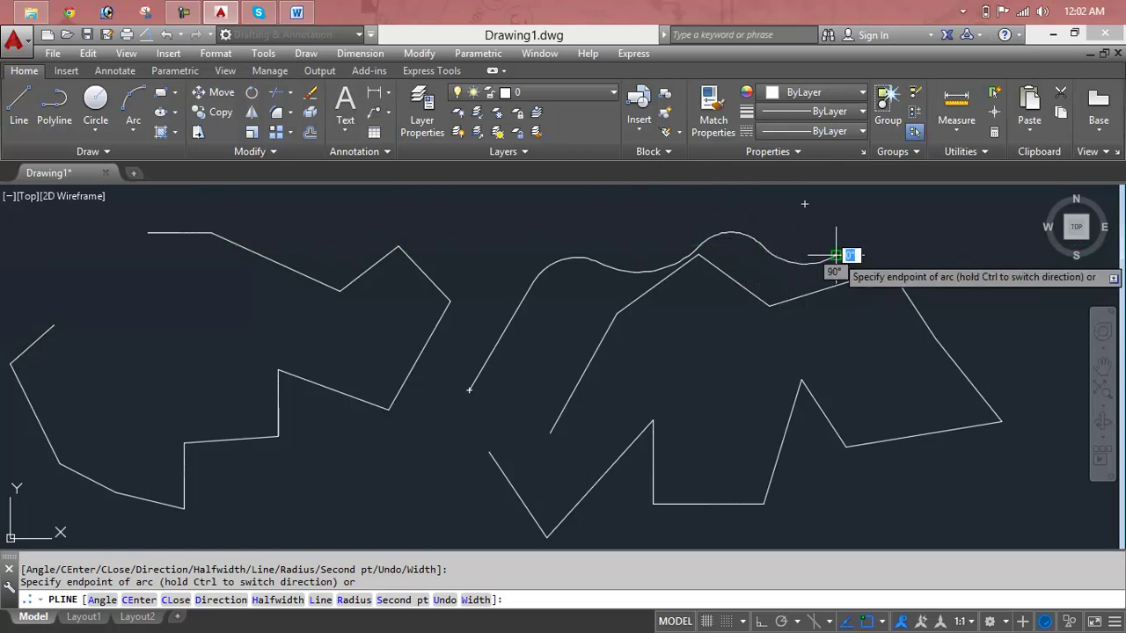
pyautogui.press('Return')
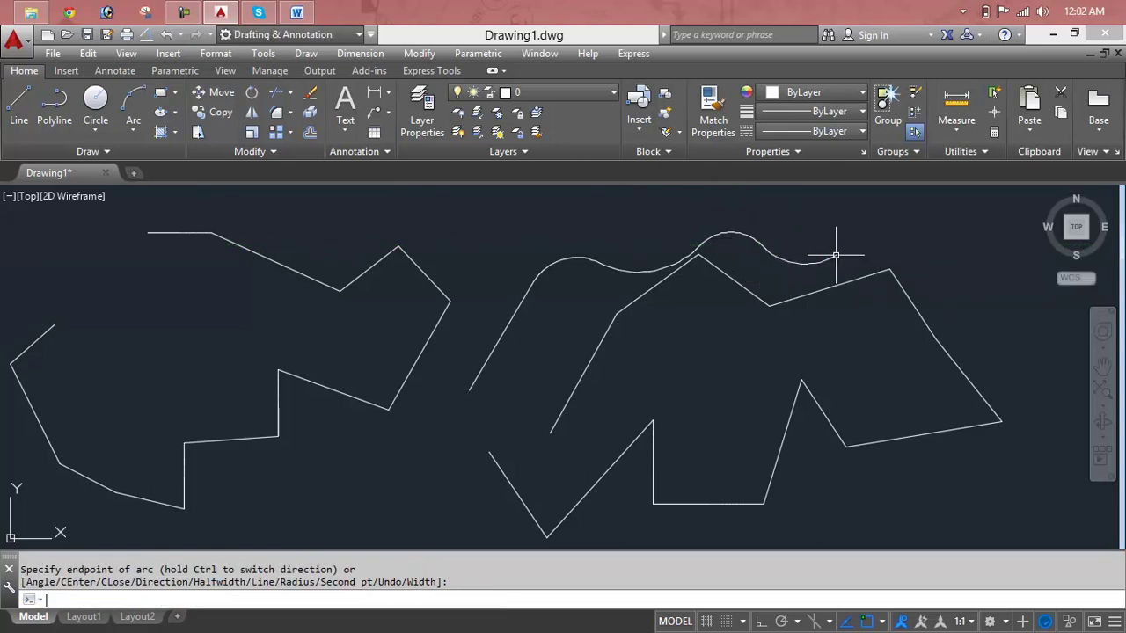
# - Draw a new chain of line segments in the middle, closing with a horizontal edge back to the start
pyautogui.write('l')
pyautogui.press('Return')
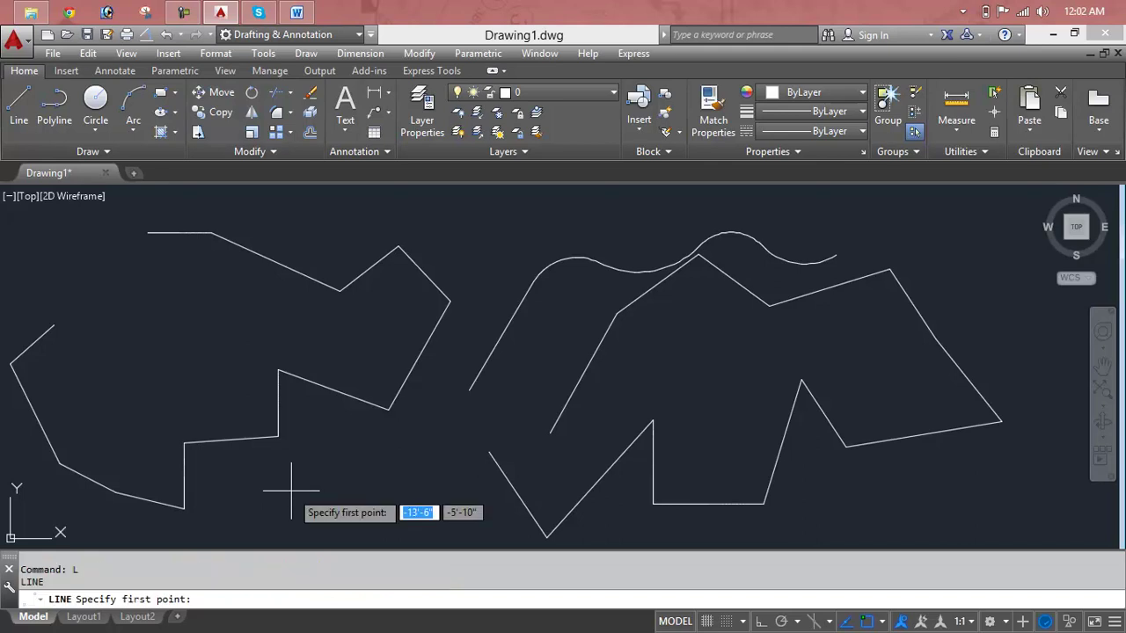
pyautogui.click(291, 490)
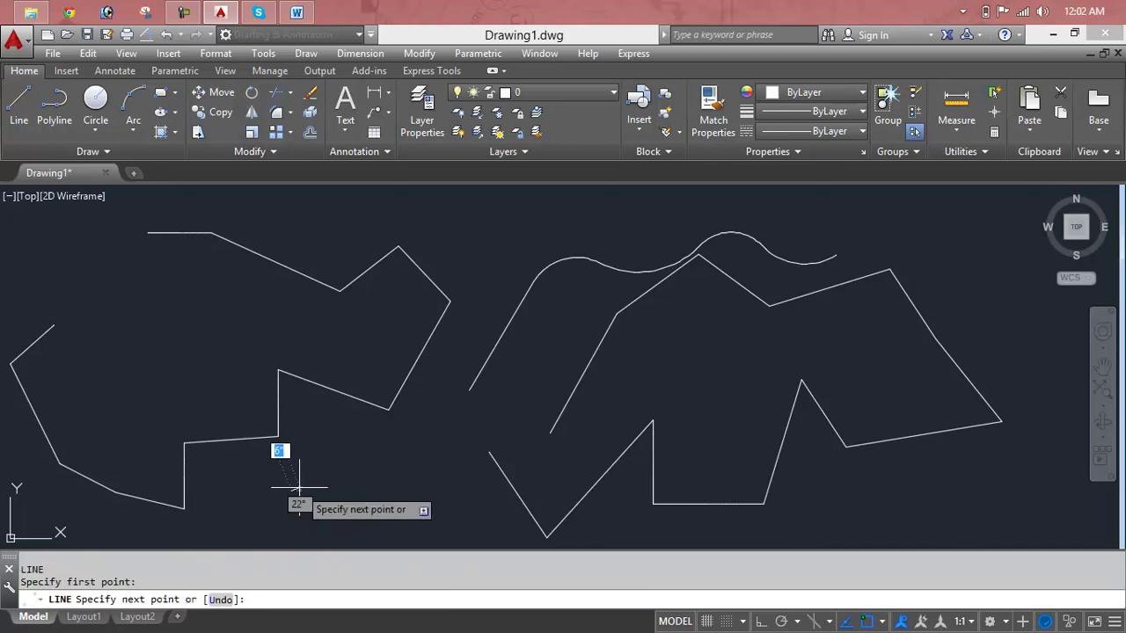
pyautogui.click(339, 434)
pyautogui.click(368, 356)
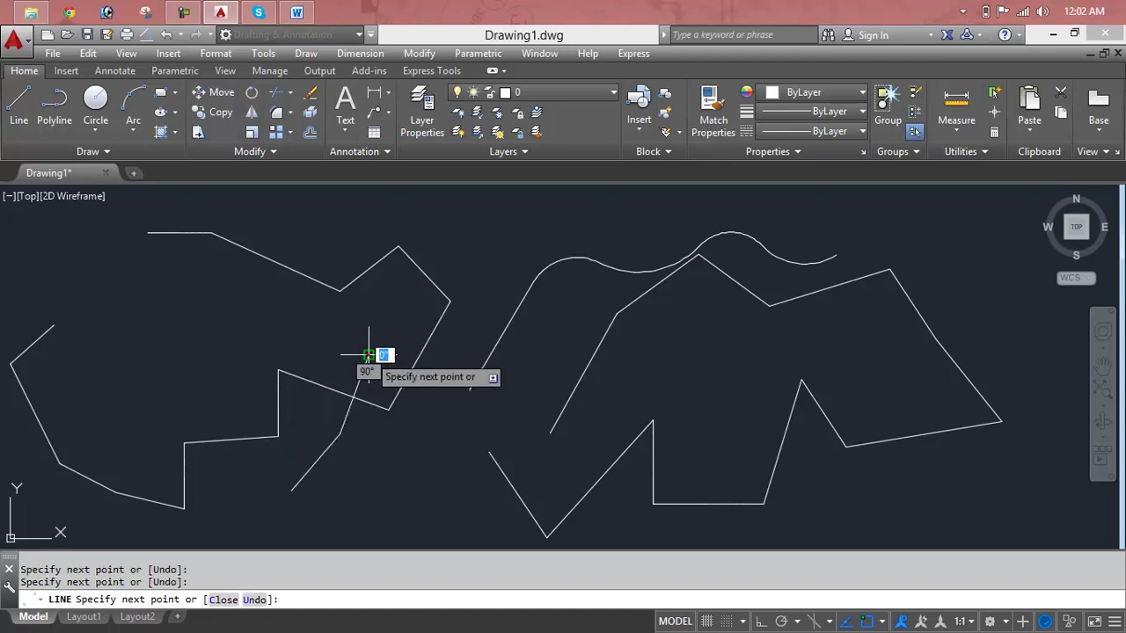
pyautogui.click(450, 302)
pyautogui.click(502, 362)
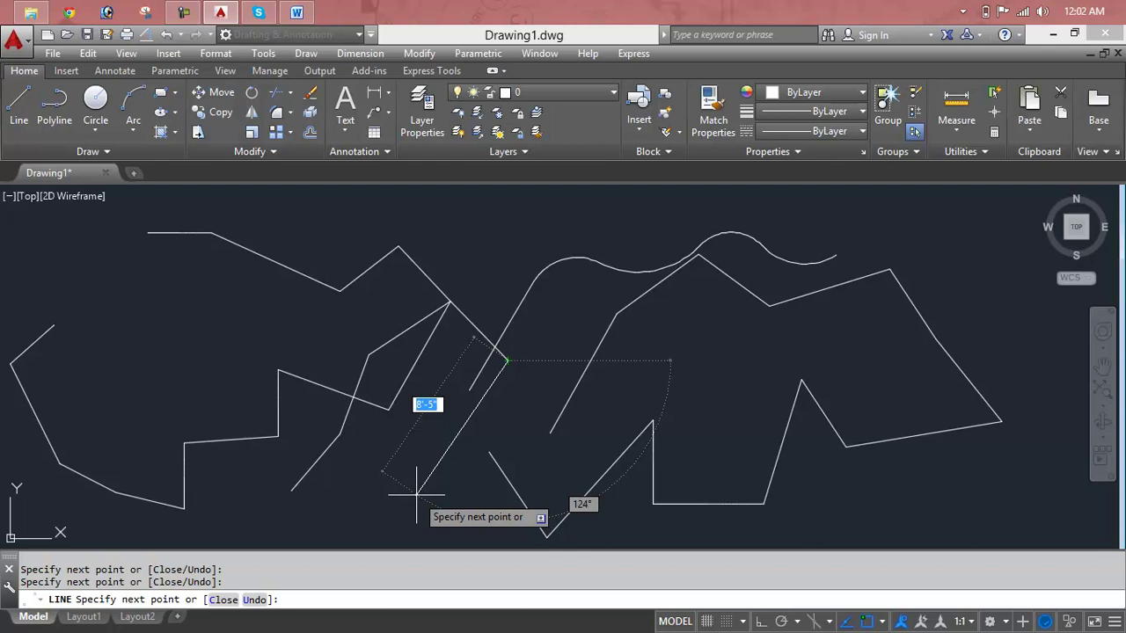
pyautogui.click(417, 495)
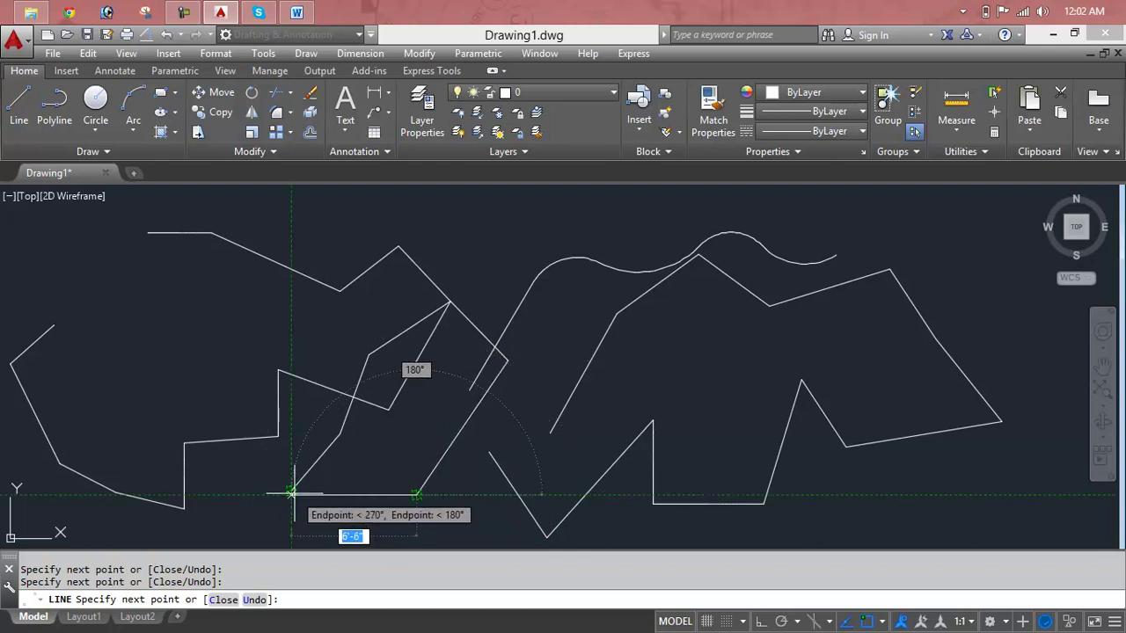
pyautogui.click(291, 494)
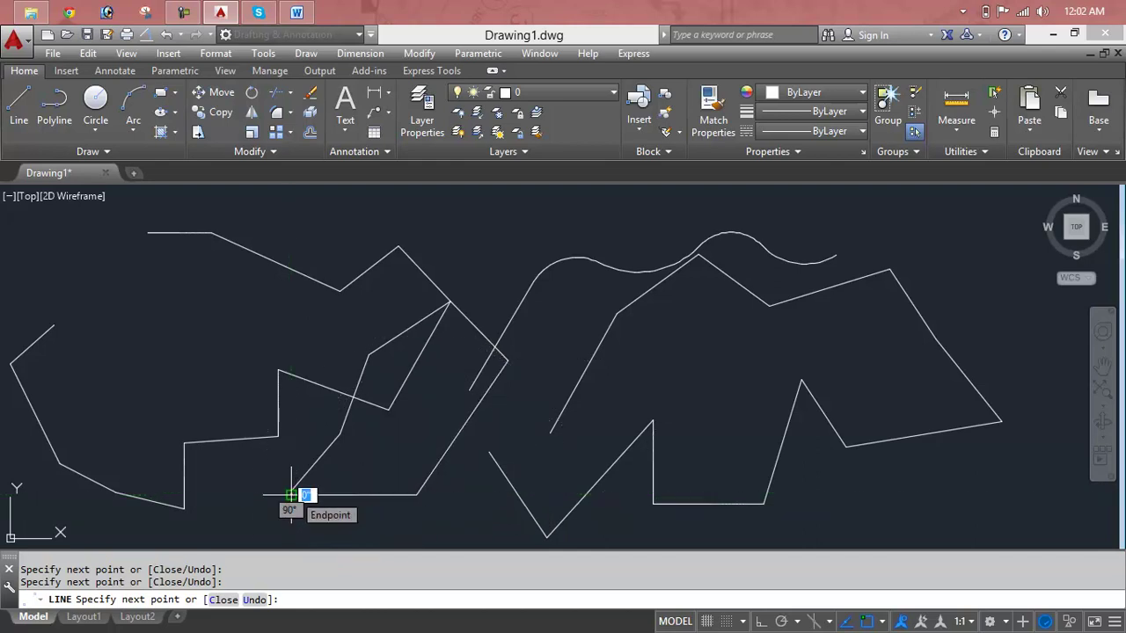
pyautogui.press('Escape')
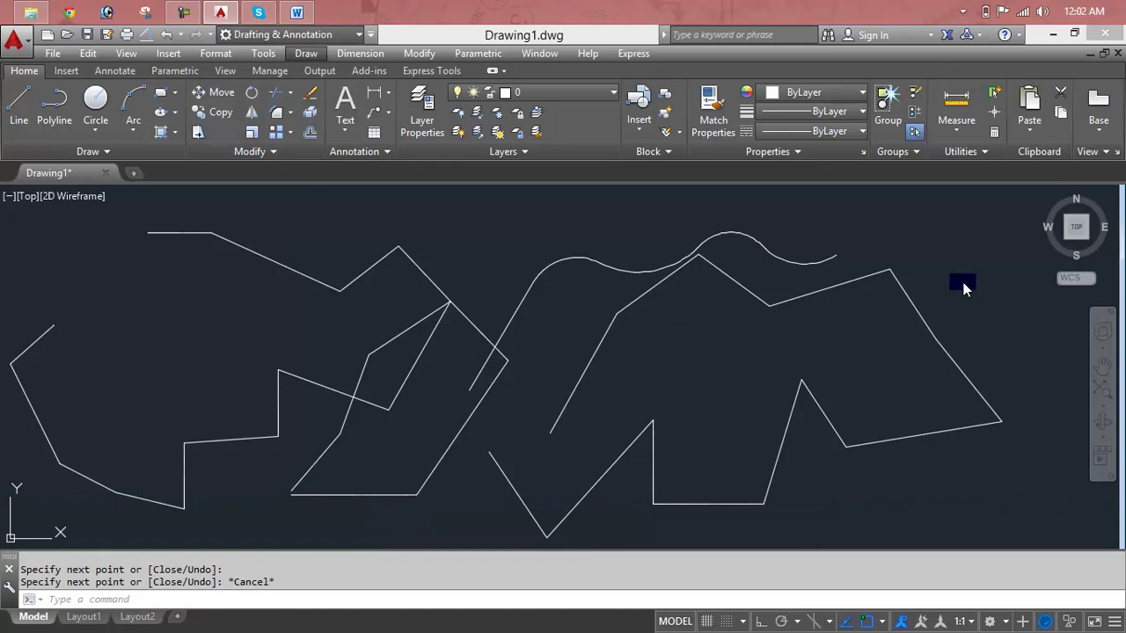
pyautogui.click(970, 246)
# - Select all 22 objects with a crossing window and erase them, leaving the canvas empty
pyautogui.click(968, 247)
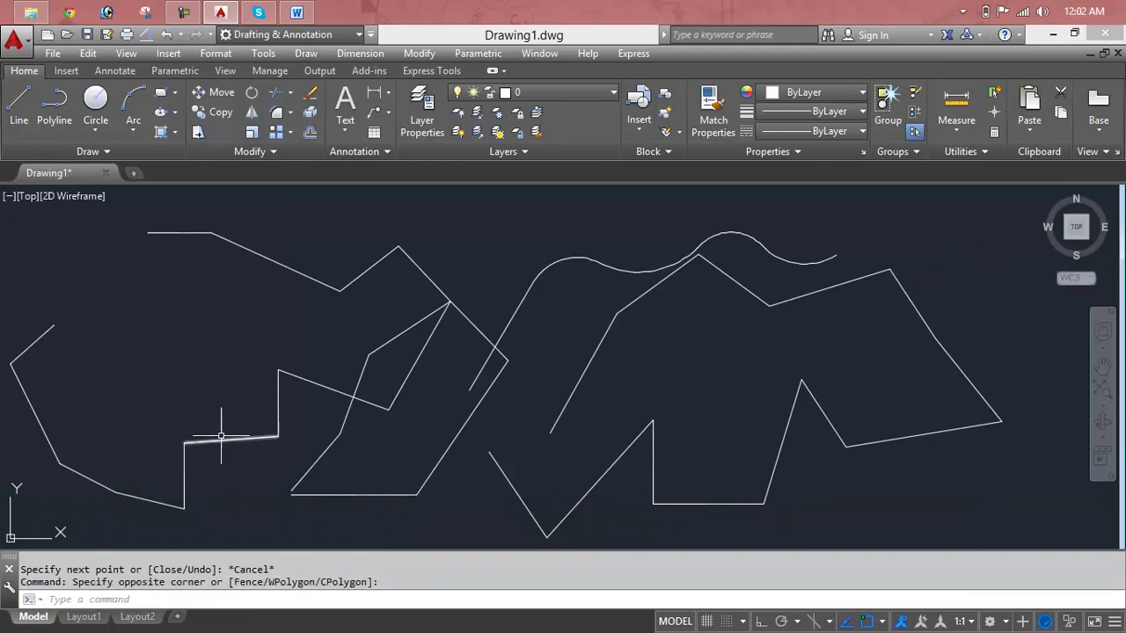
pyautogui.press('Escape')
pyautogui.press('Escape')
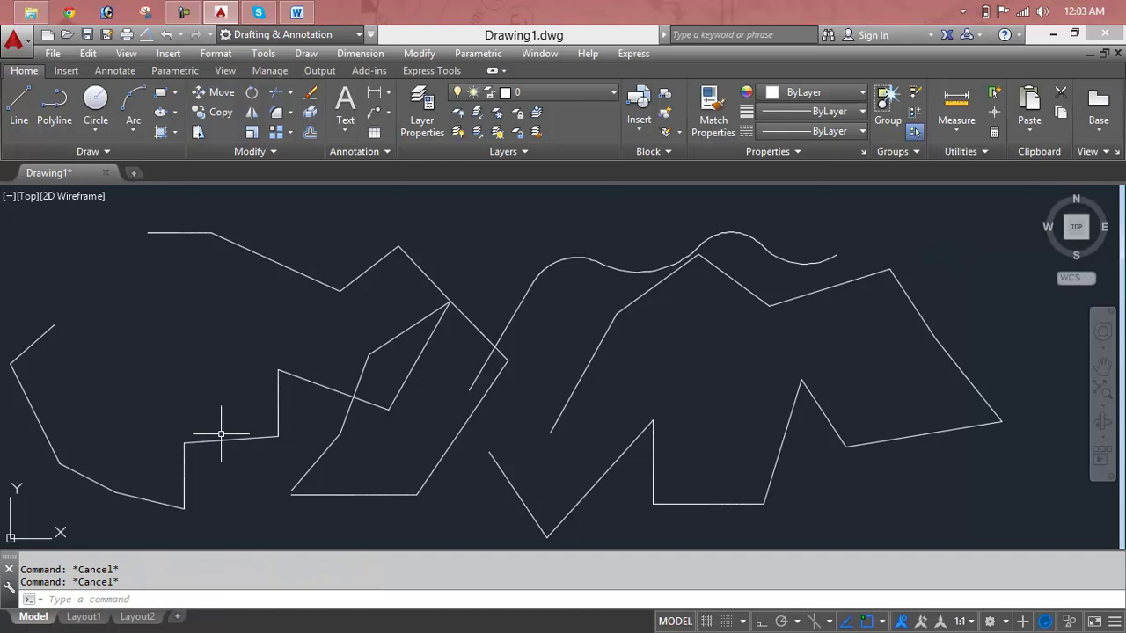
pyautogui.click(1013, 225)
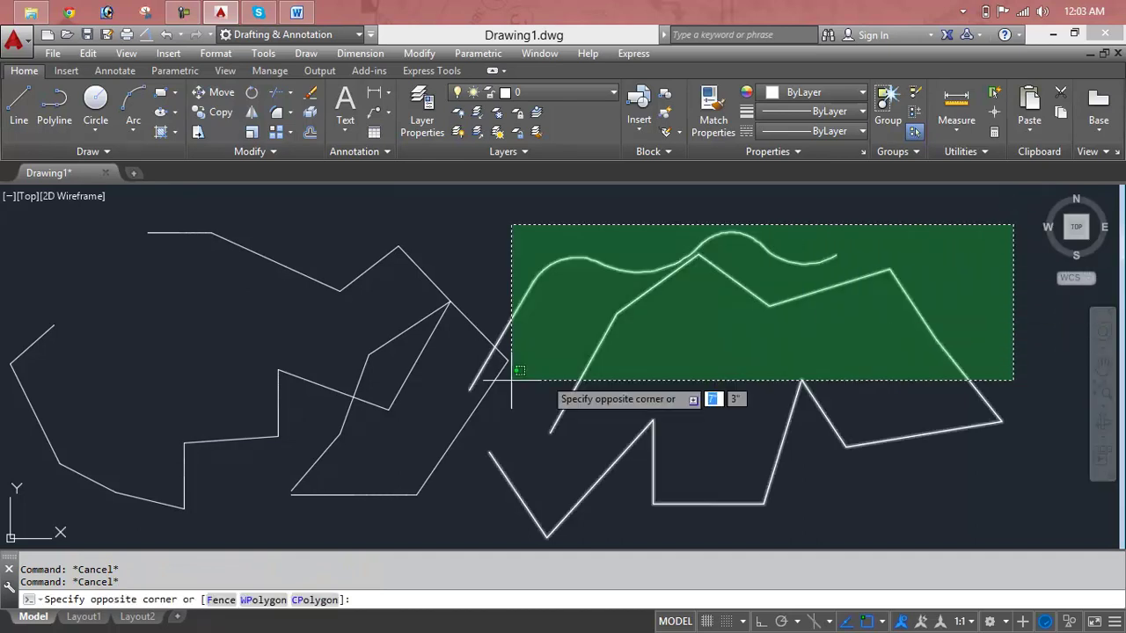
pyautogui.click(53, 499)
pyautogui.press('Delete')
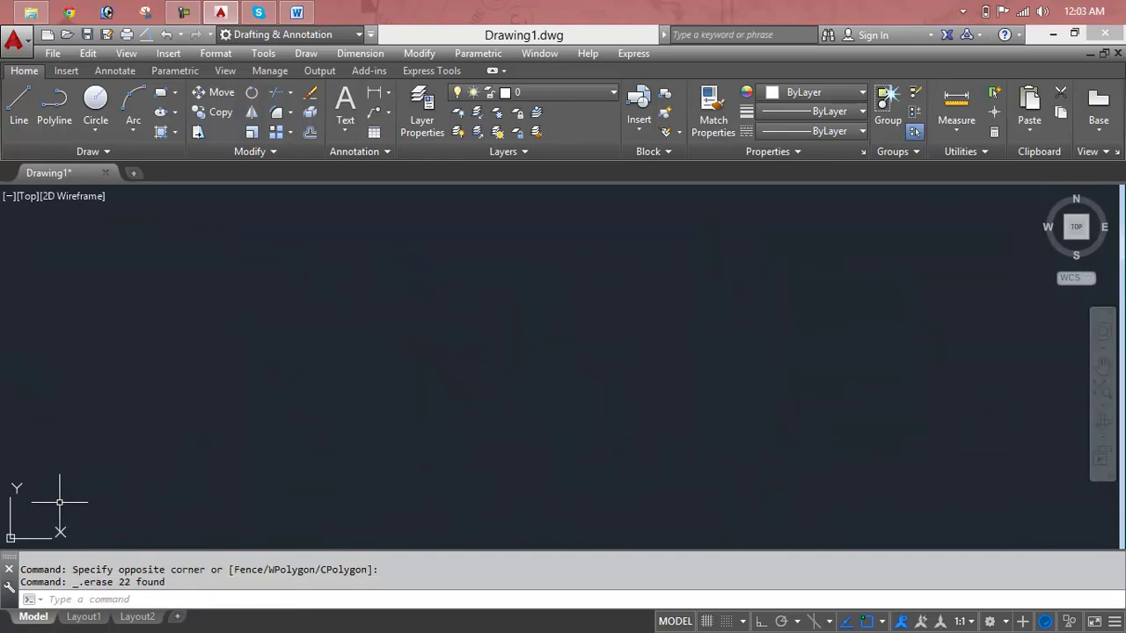
pyautogui.write('XL')
# - Draw a fan of infinite construction lines at various angles through one base point near the lower left
pyautogui.press('Return')
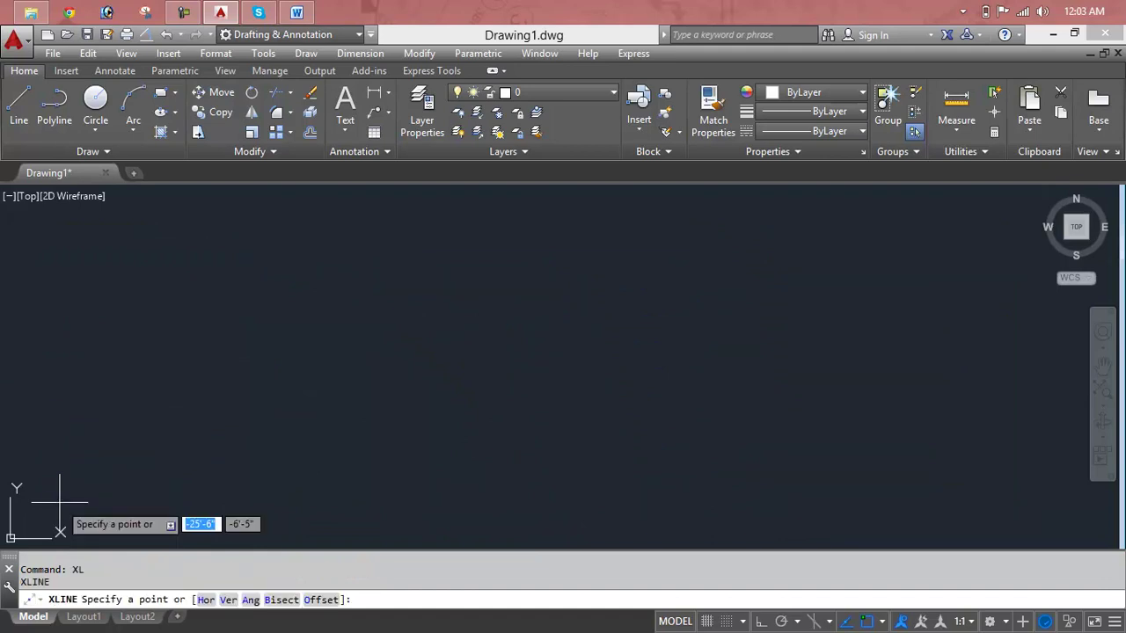
pyautogui.click(118, 466)
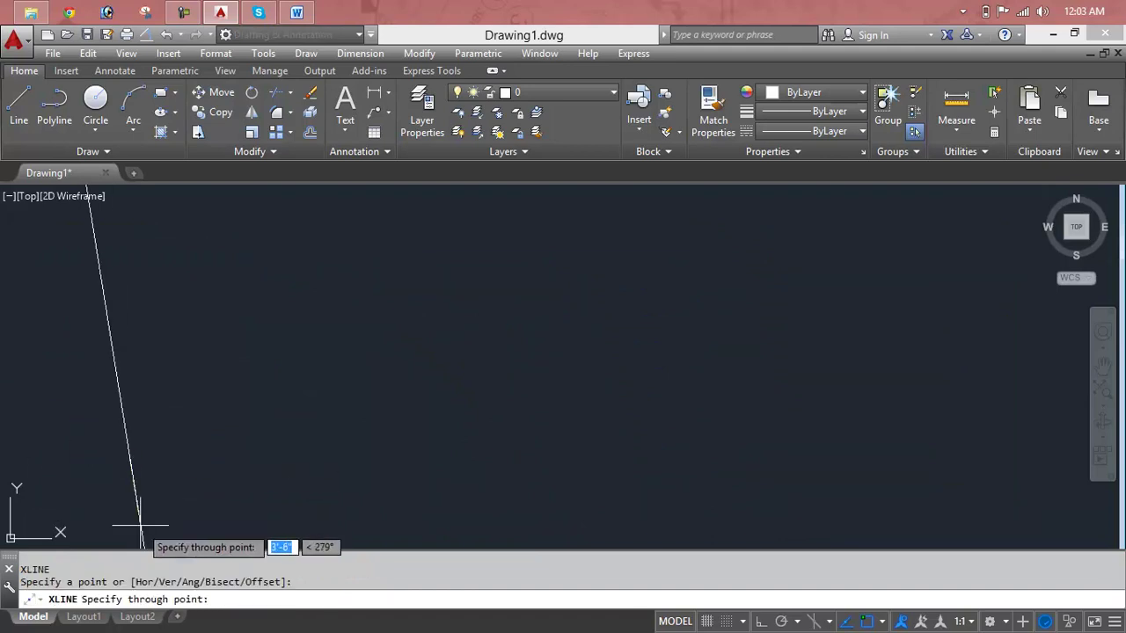
pyautogui.click(436, 489)
pyautogui.click(181, 288)
pyautogui.click(46, 301)
pyautogui.click(11, 503)
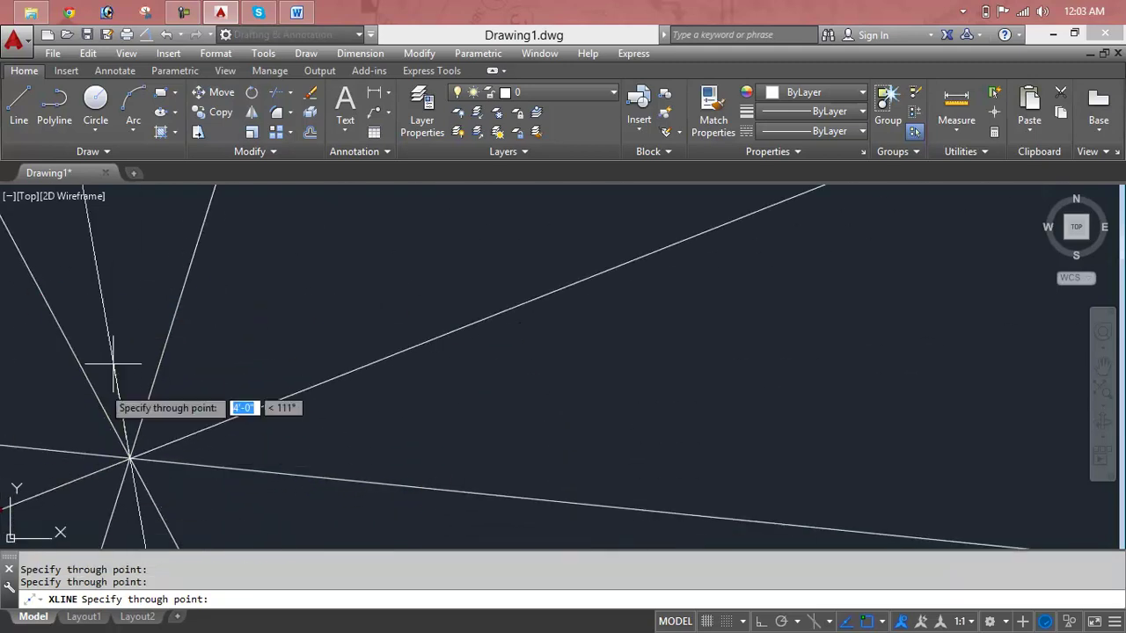
pyautogui.click(267, 260)
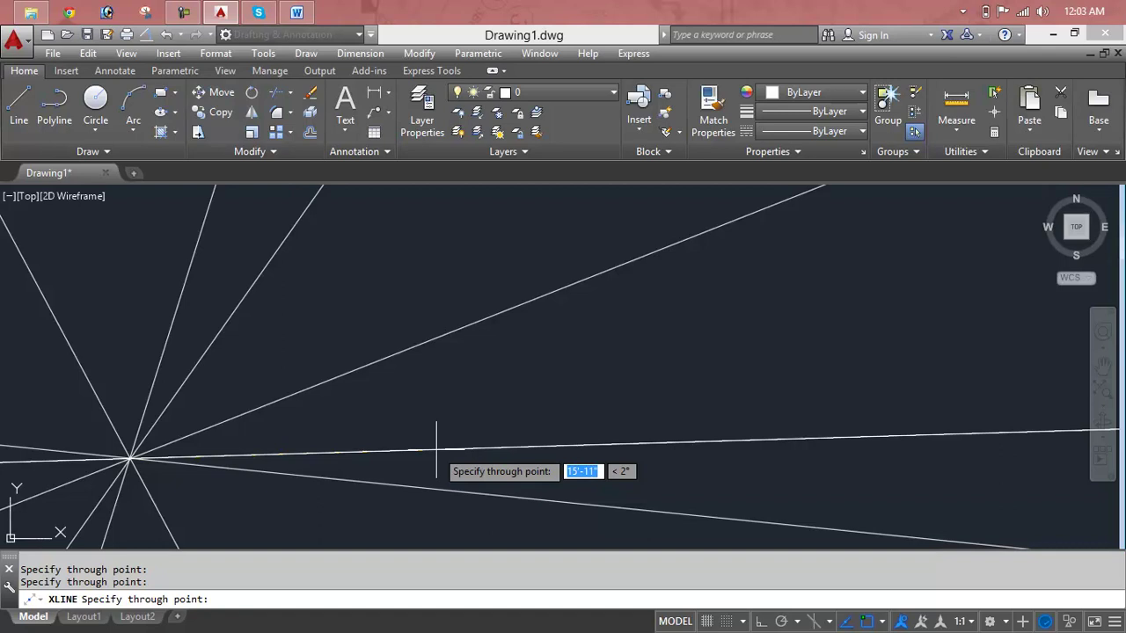
pyautogui.click(395, 440)
pyautogui.click(455, 391)
pyautogui.press('Escape')
pyautogui.press('Escape')
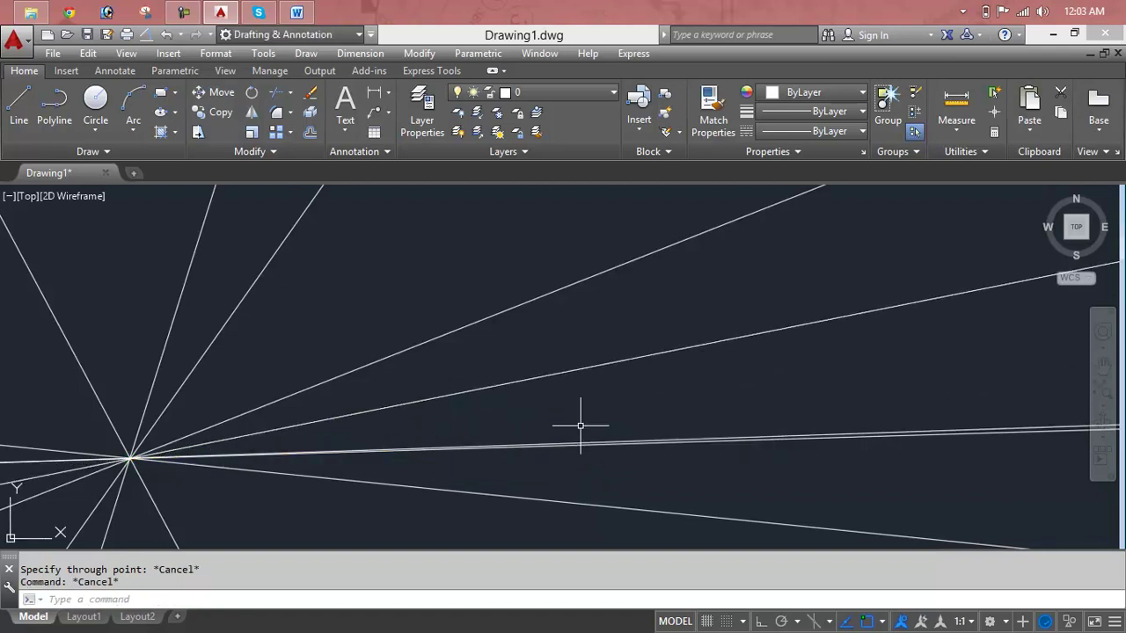
# - Select all the construction lines with a crossing window and delete them
pyautogui.click(550, 418)
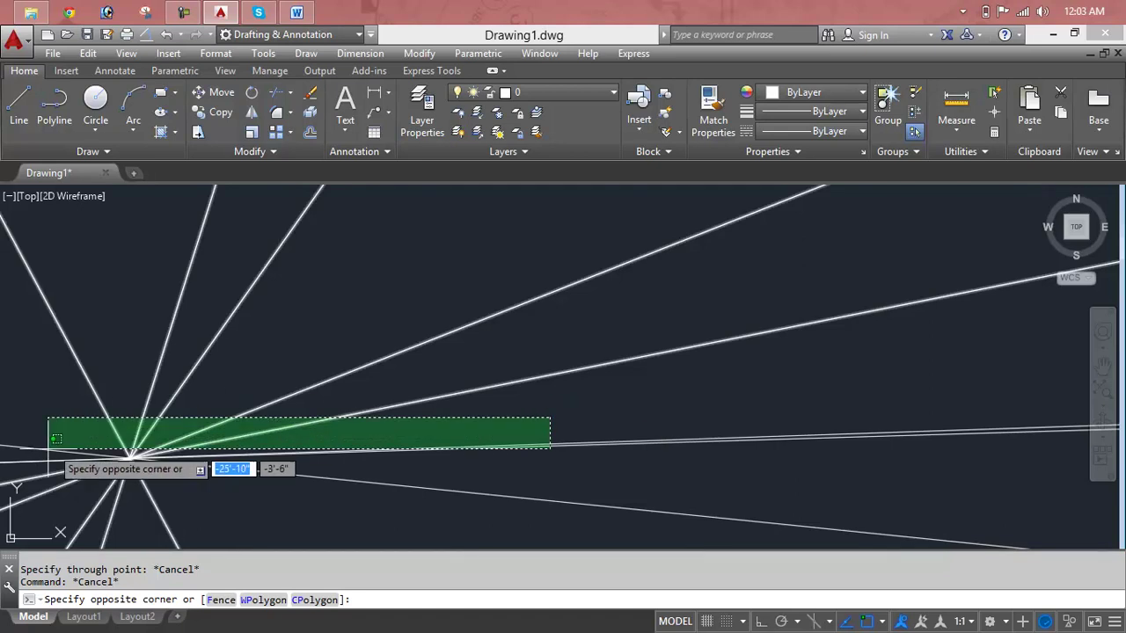
pyautogui.click(36, 502)
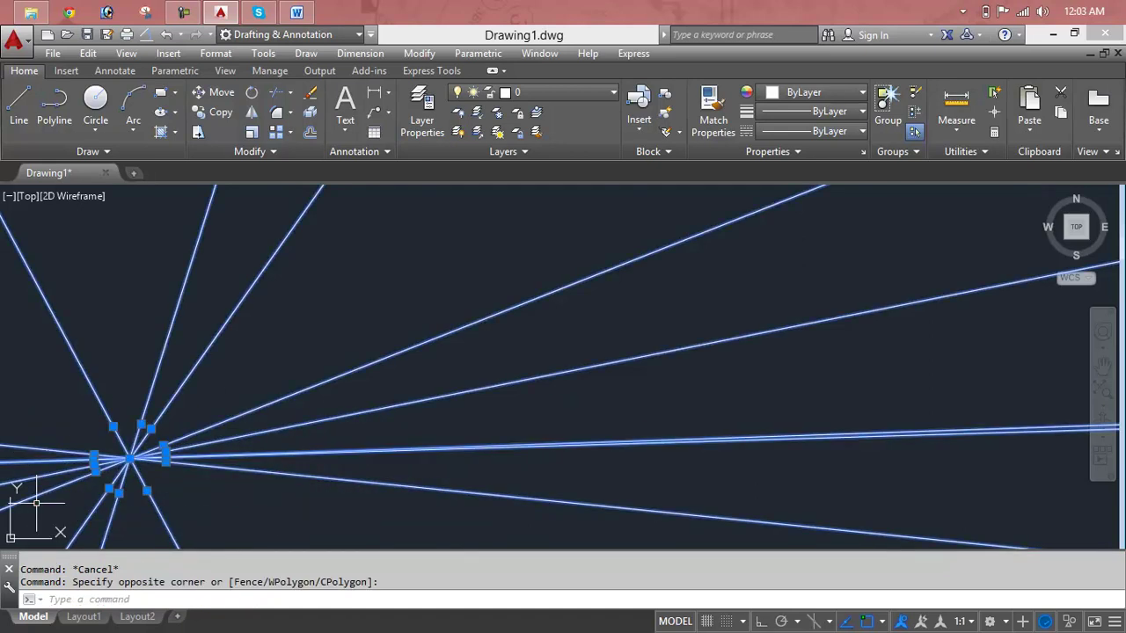
pyautogui.press('Delete')
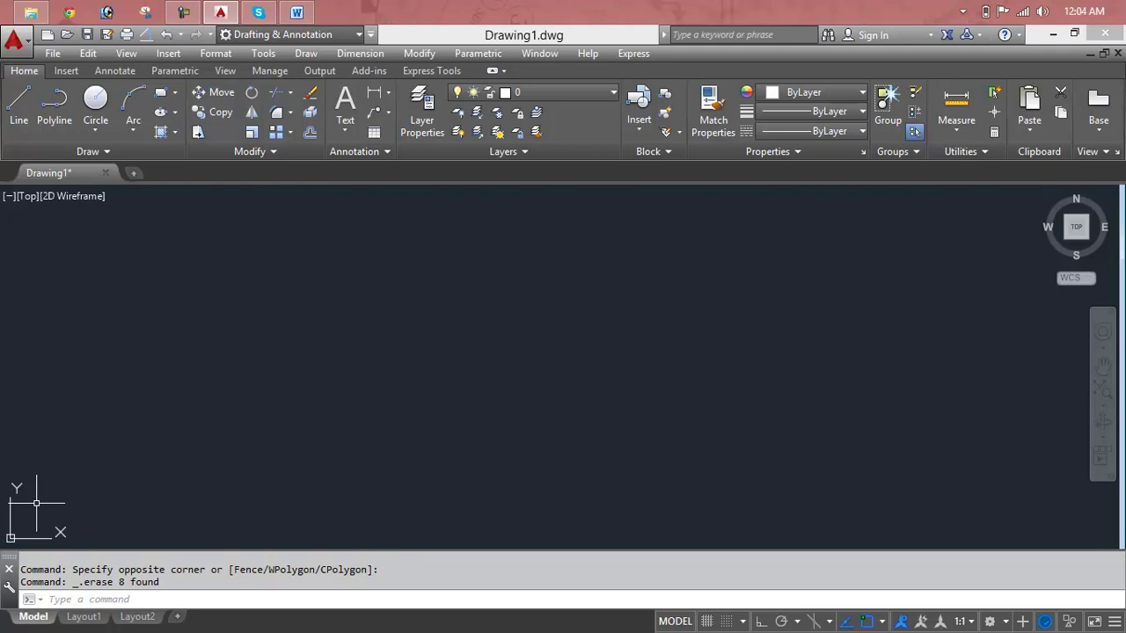
pyautogui.press('Escape')
pyautogui.press('Escape')
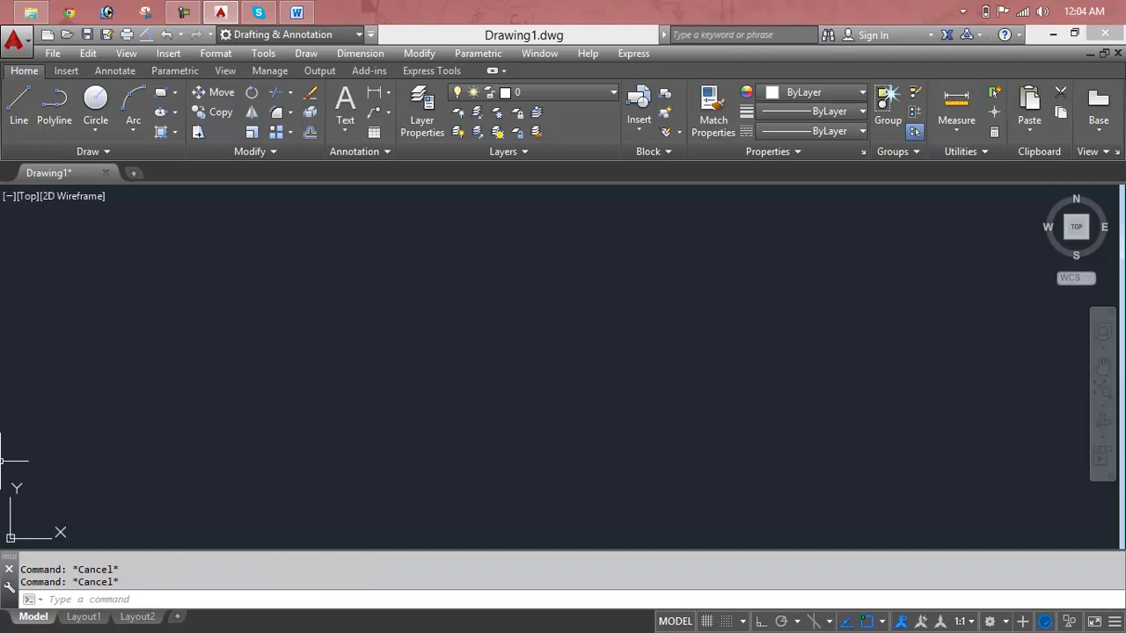
# - Change the empty drawing's viewpoint from Top to SW Isometric using the viewport view controls
pyautogui.click(169, 53)
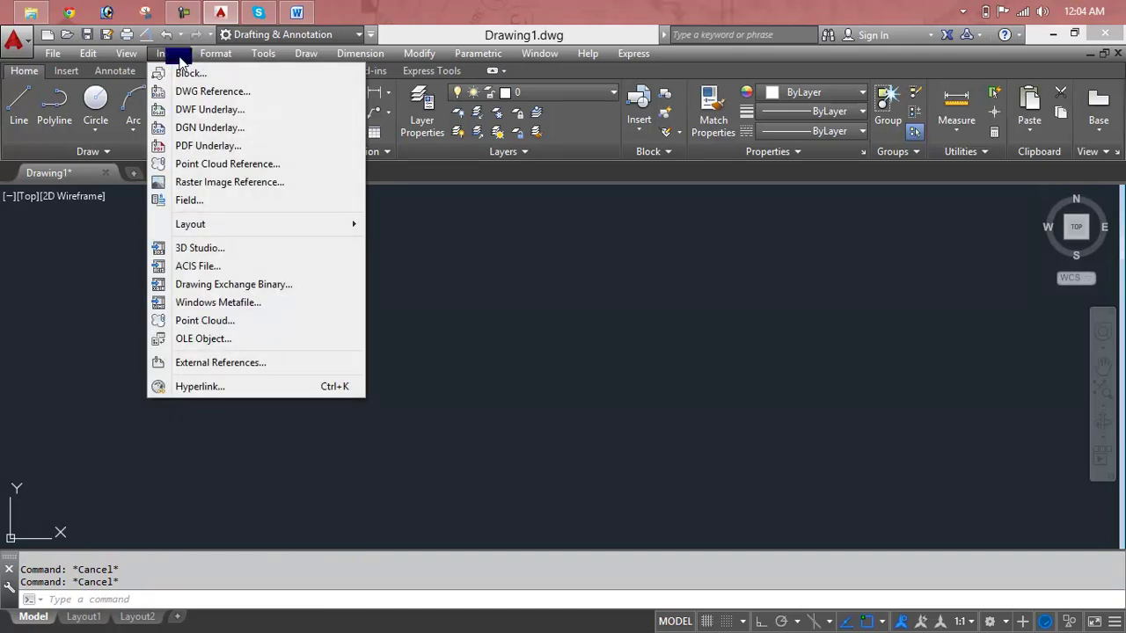
pyautogui.click(128, 53)
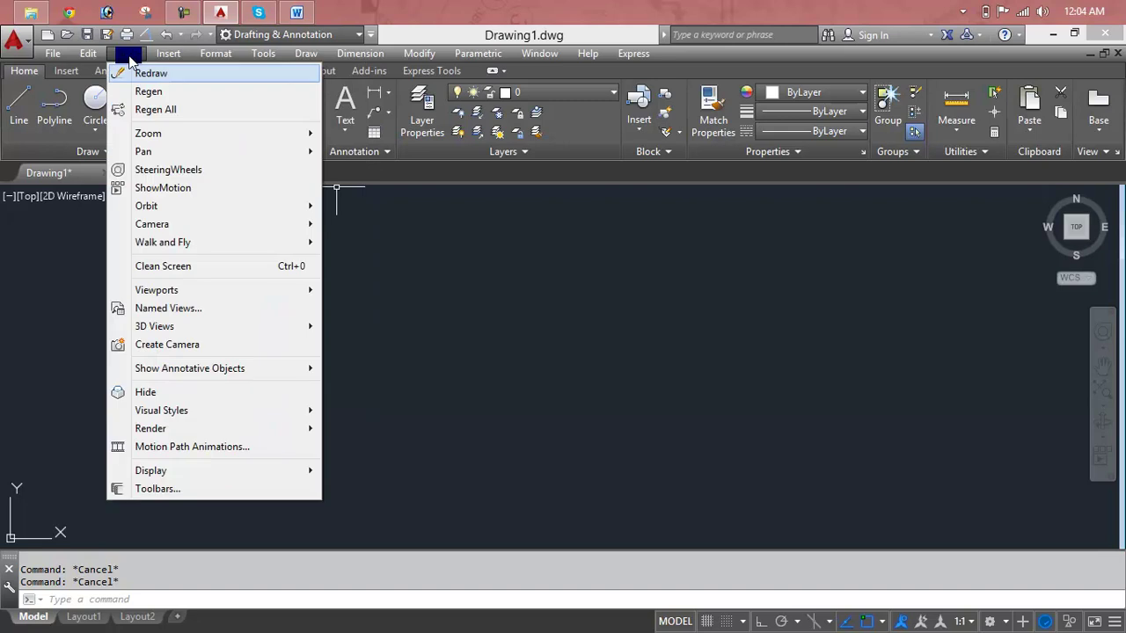
pyautogui.click(519, 280)
pyautogui.click(103, 247)
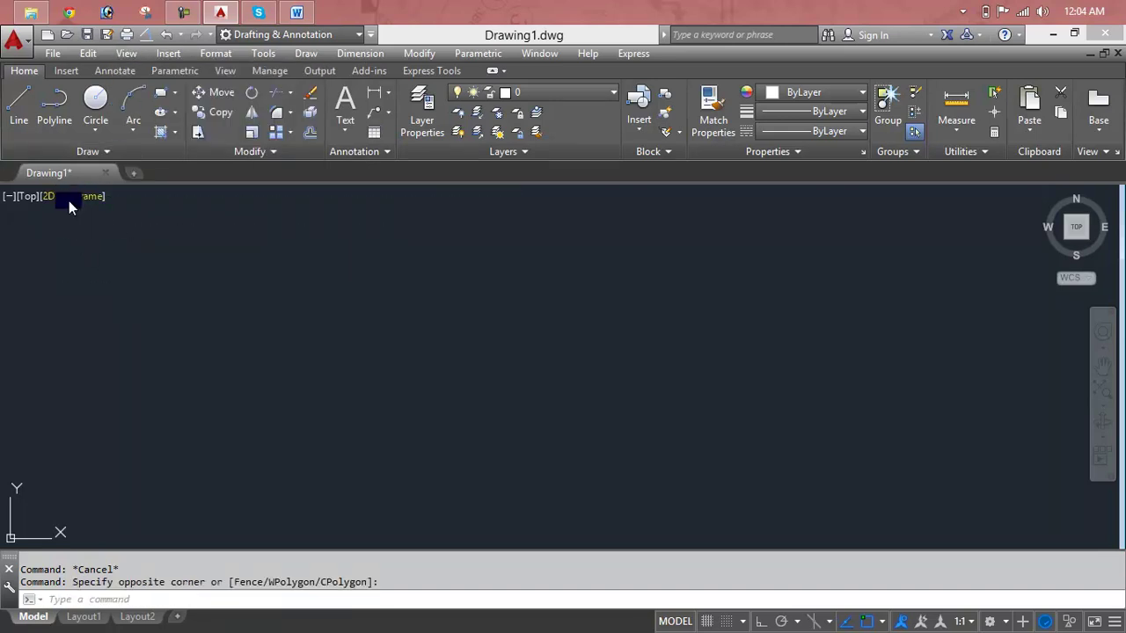
pyautogui.click(91, 198)
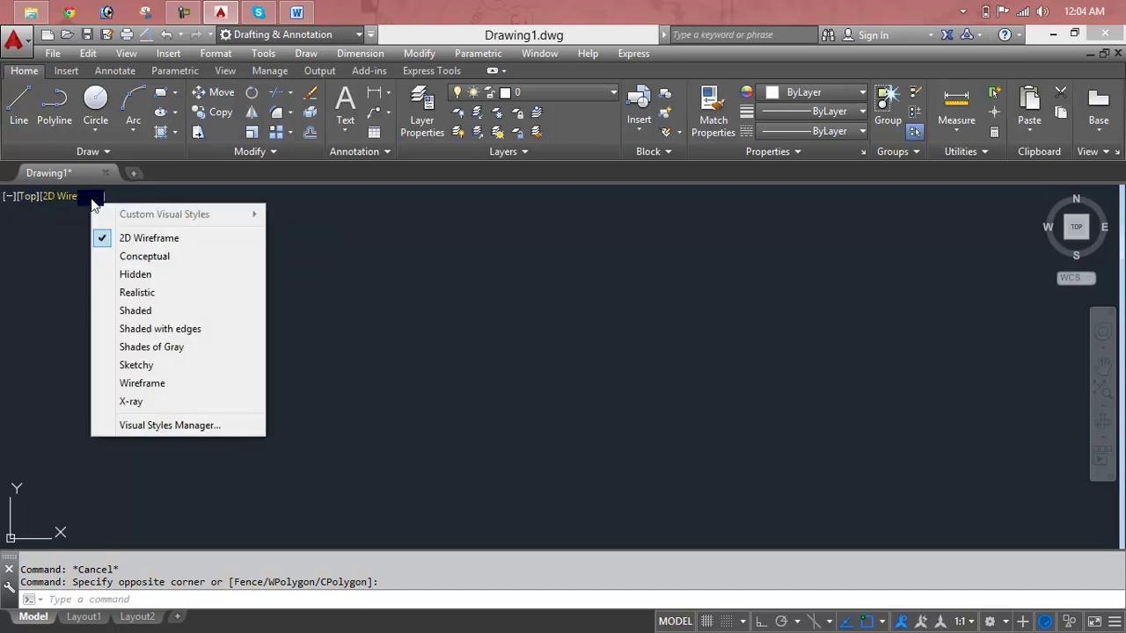
pyautogui.click(92, 198)
pyautogui.click(25, 196)
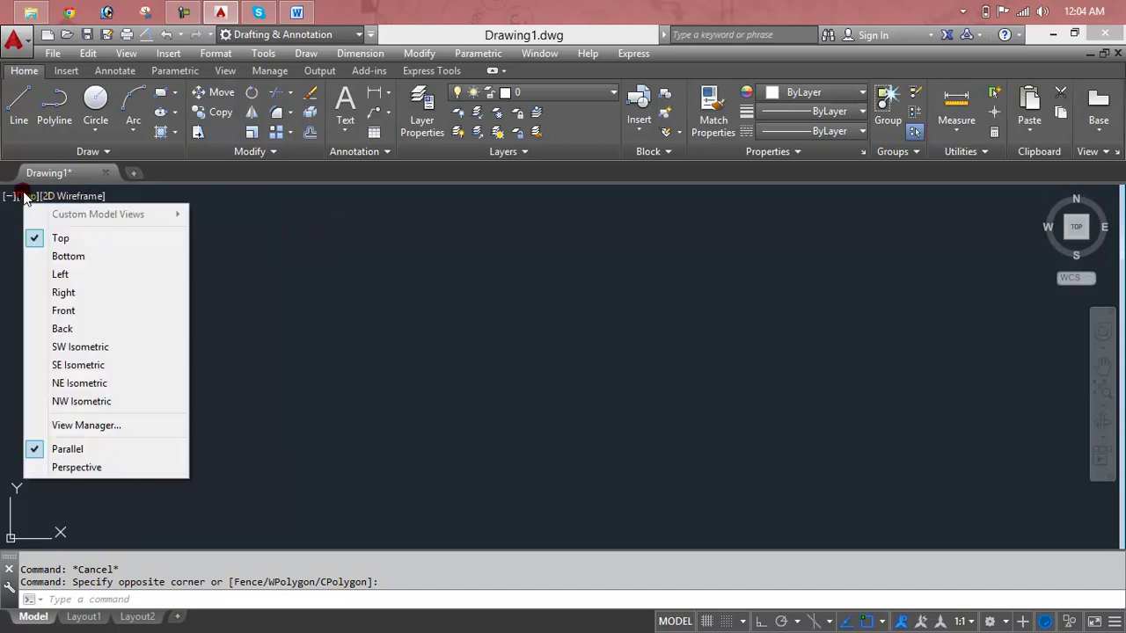
pyautogui.click(91, 347)
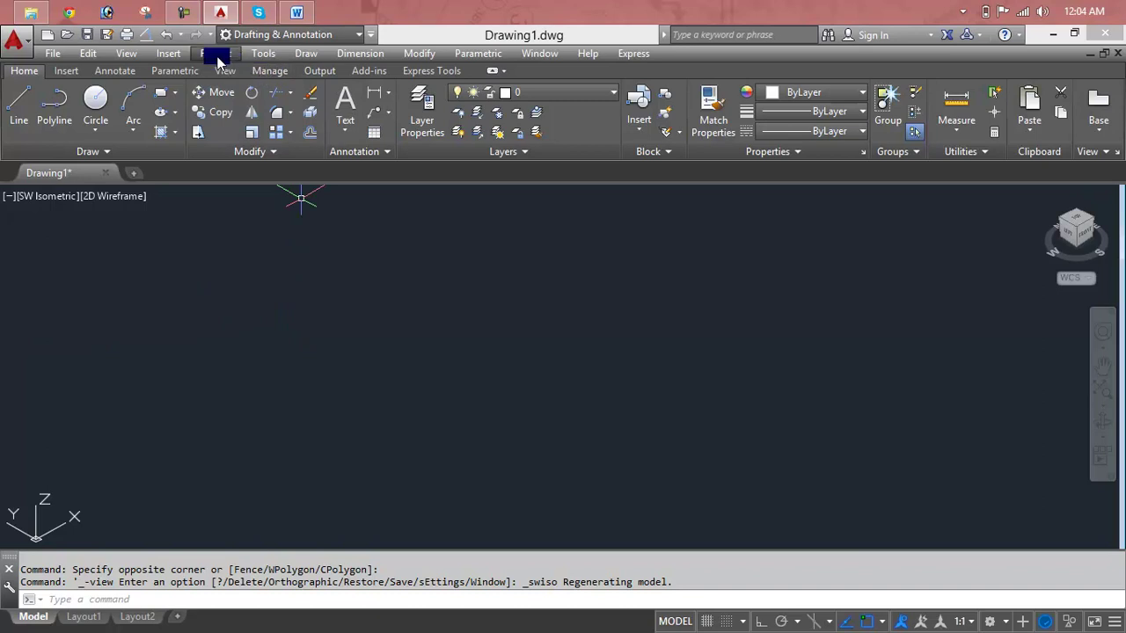
pyautogui.click(303, 53)
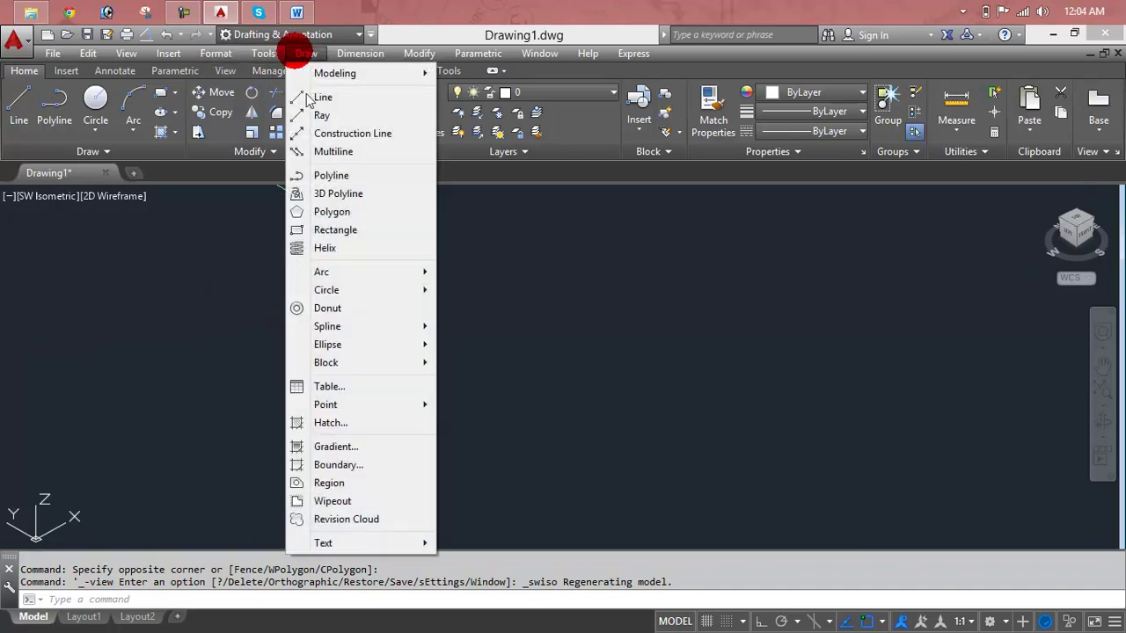
pyautogui.click(336, 194)
pyautogui.click(155, 453)
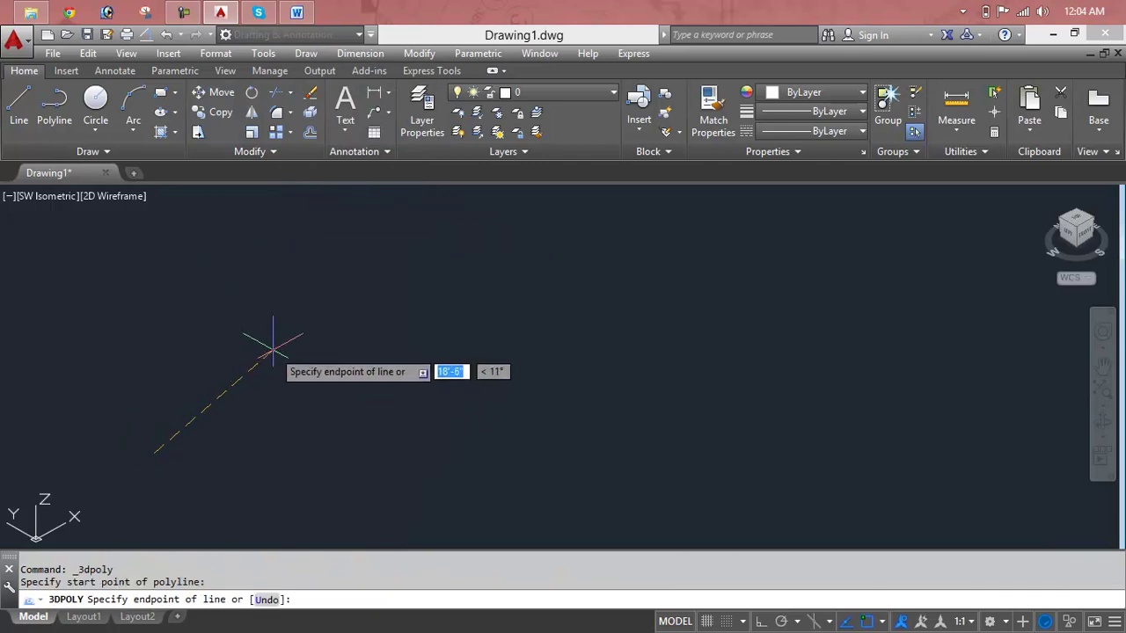
pyautogui.click(347, 318)
pyautogui.click(504, 380)
pyautogui.click(620, 278)
pyautogui.click(772, 409)
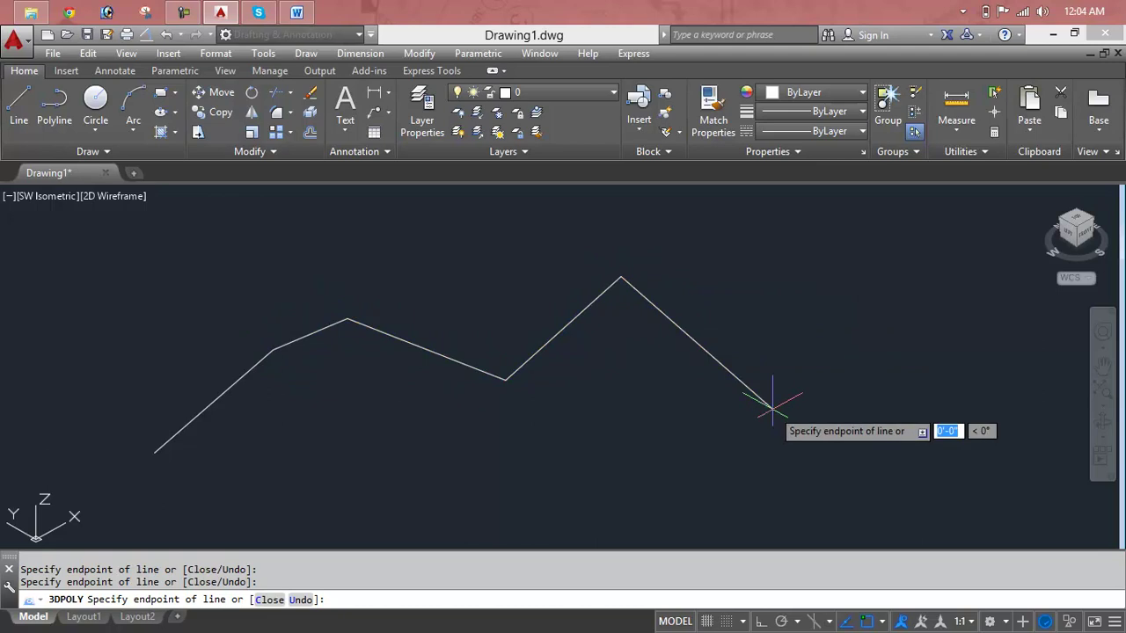
pyautogui.press('Return')
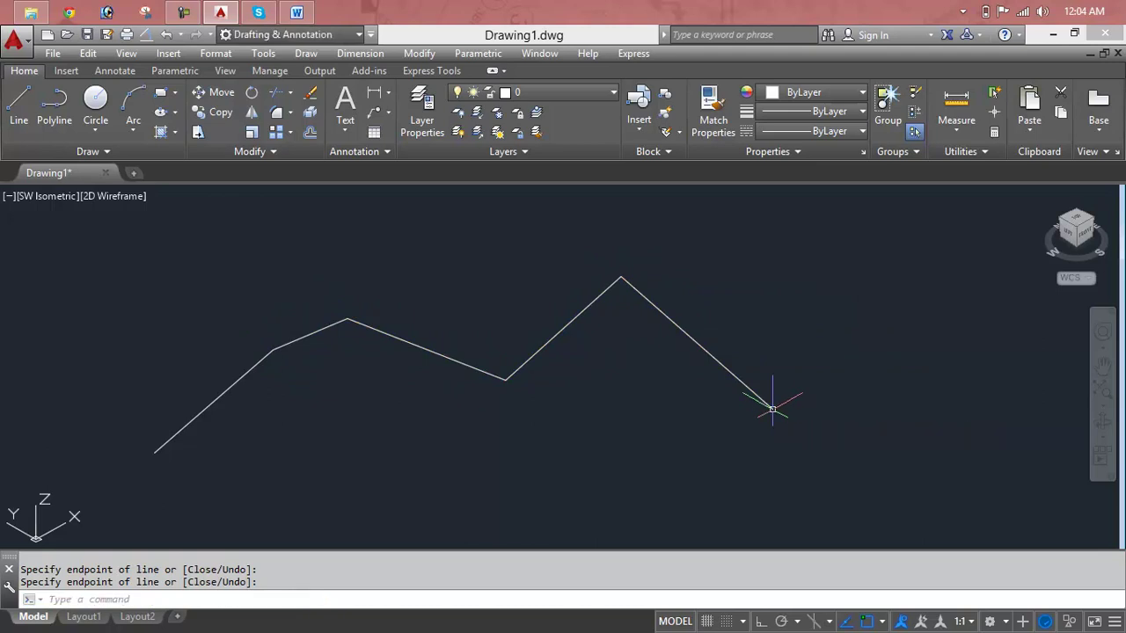
pyautogui.click(578, 309)
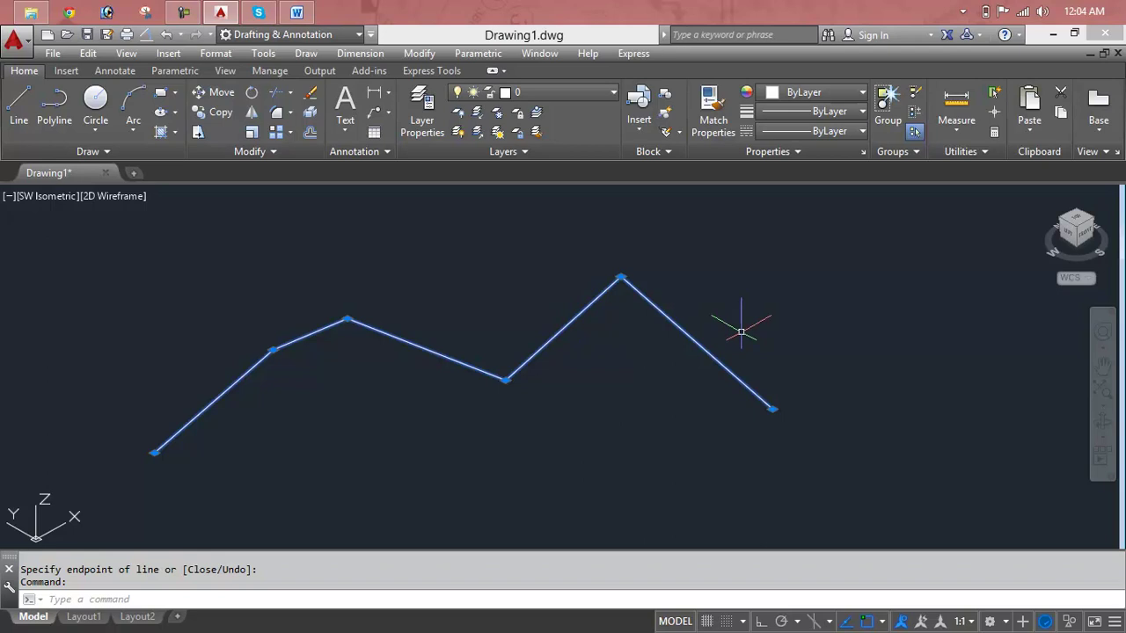
pyautogui.press('Delete')
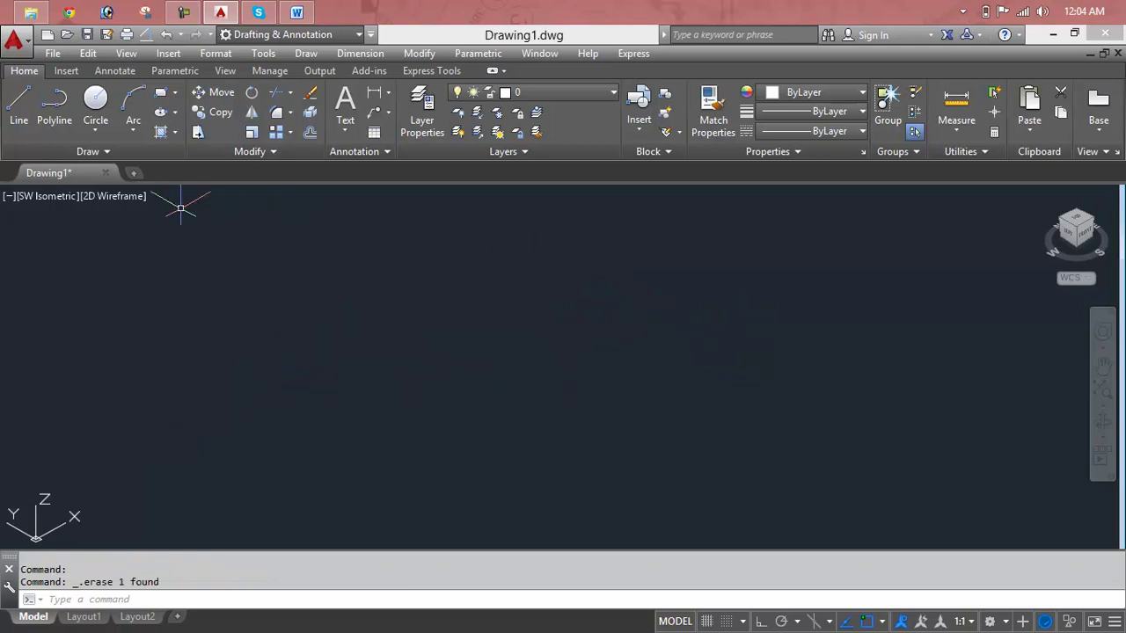
# - Return to Top view and draw a three-segment 3D polyline from Draw > 3D Polyline
pyautogui.click(53, 199)
pyautogui.click(70, 238)
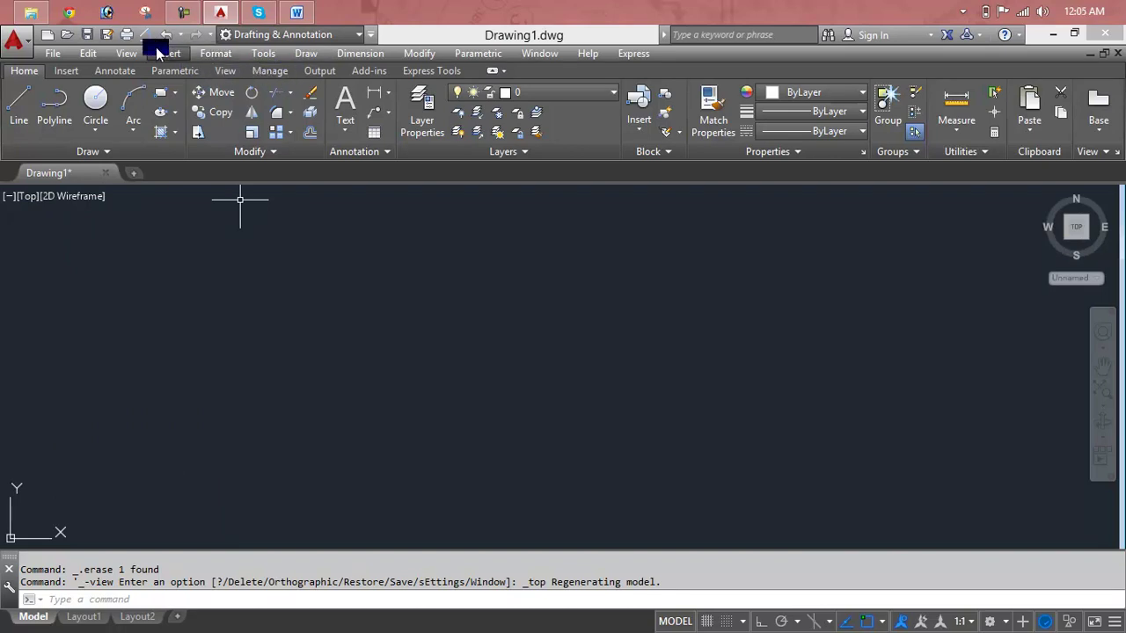
pyautogui.click(306, 54)
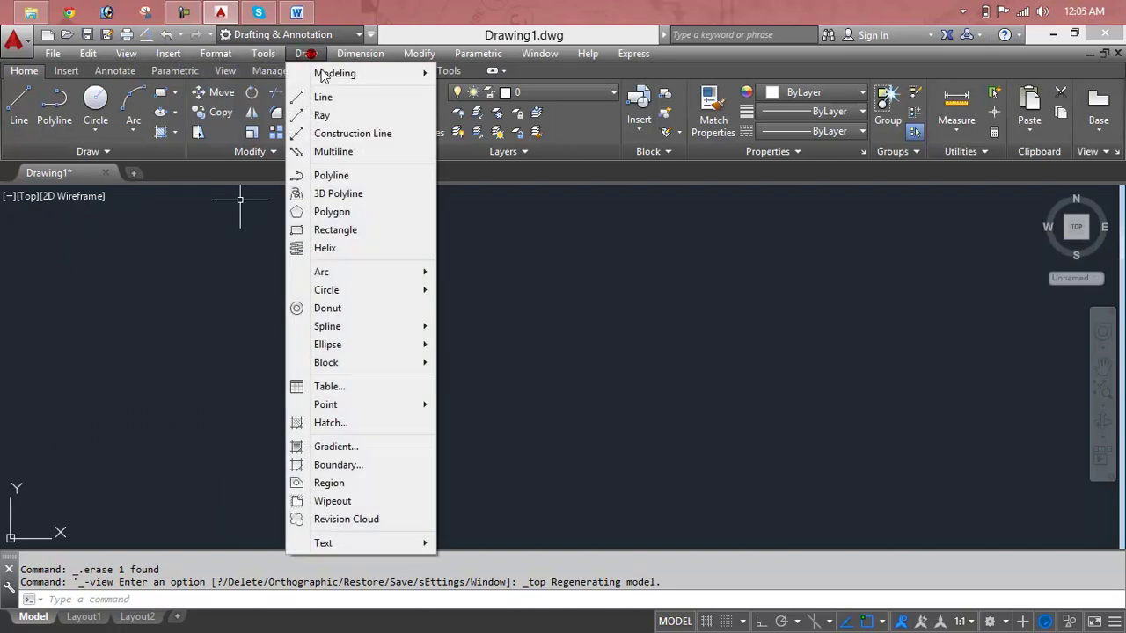
pyautogui.click(351, 199)
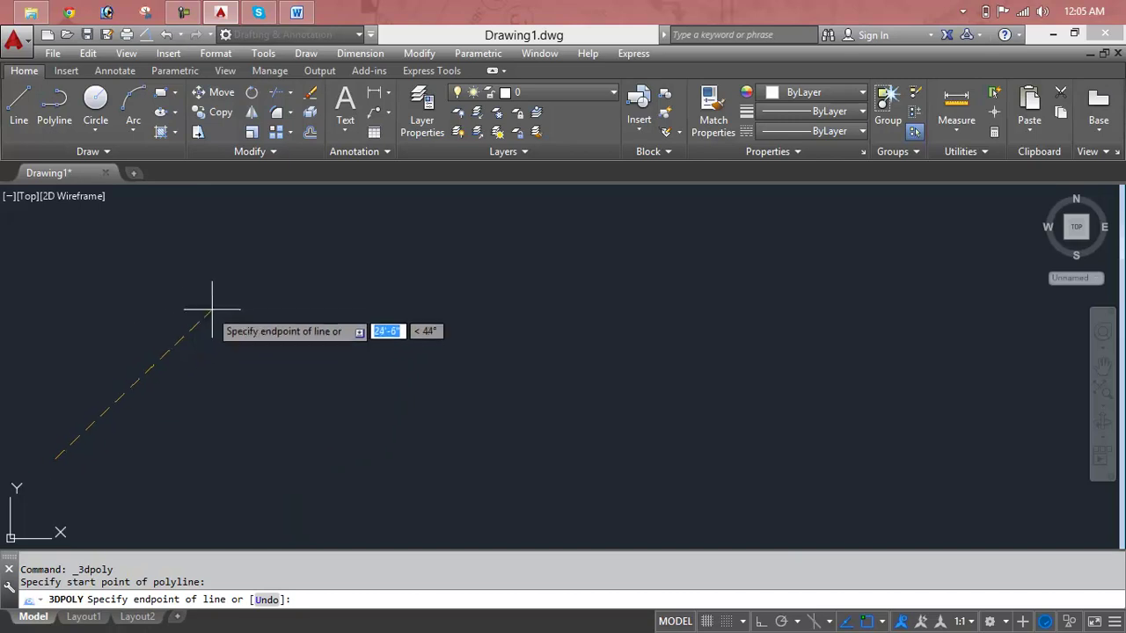
pyautogui.click(221, 309)
pyautogui.click(551, 336)
pyautogui.click(615, 239)
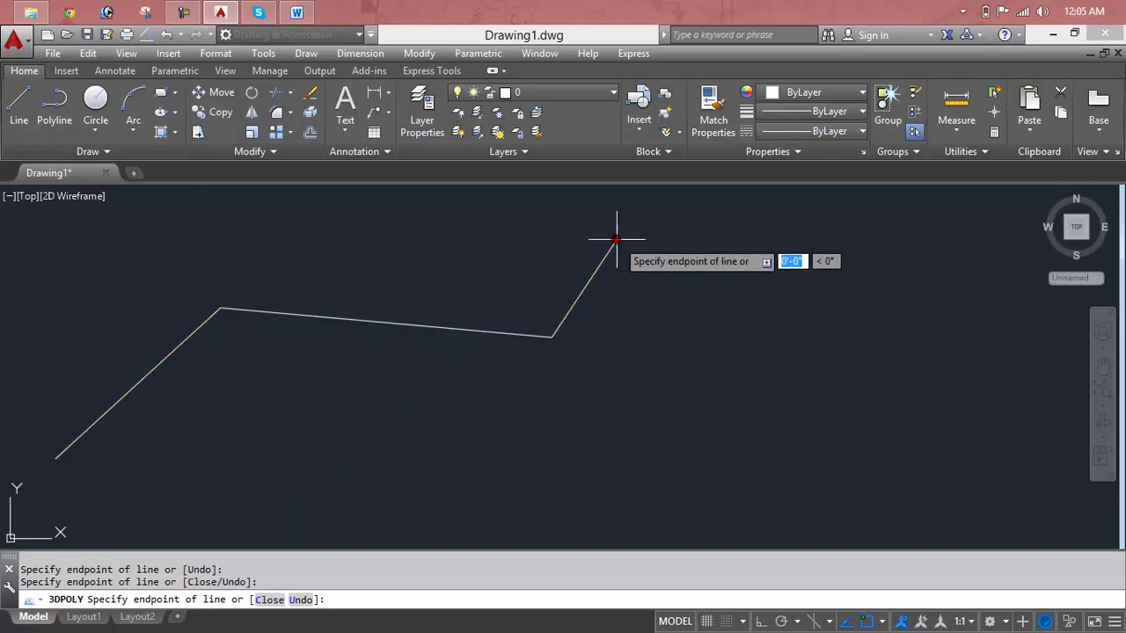
pyautogui.press('Return')
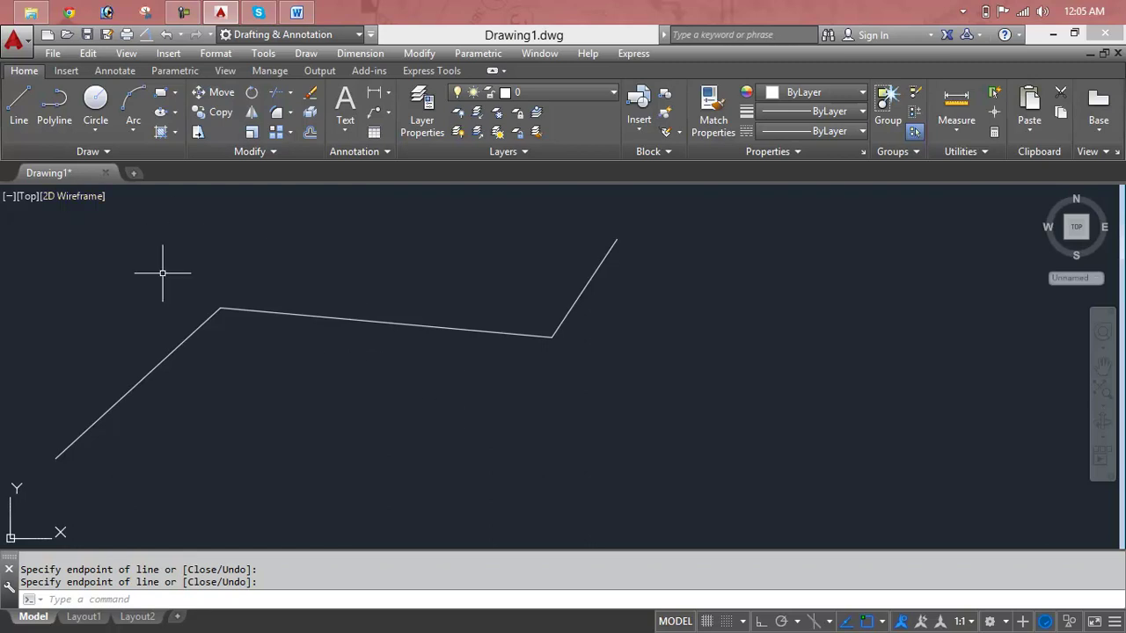
# - Switch to SW Isometric and orbit, pan and zoom to inspect the 3D polyline
pyautogui.click(32, 197)
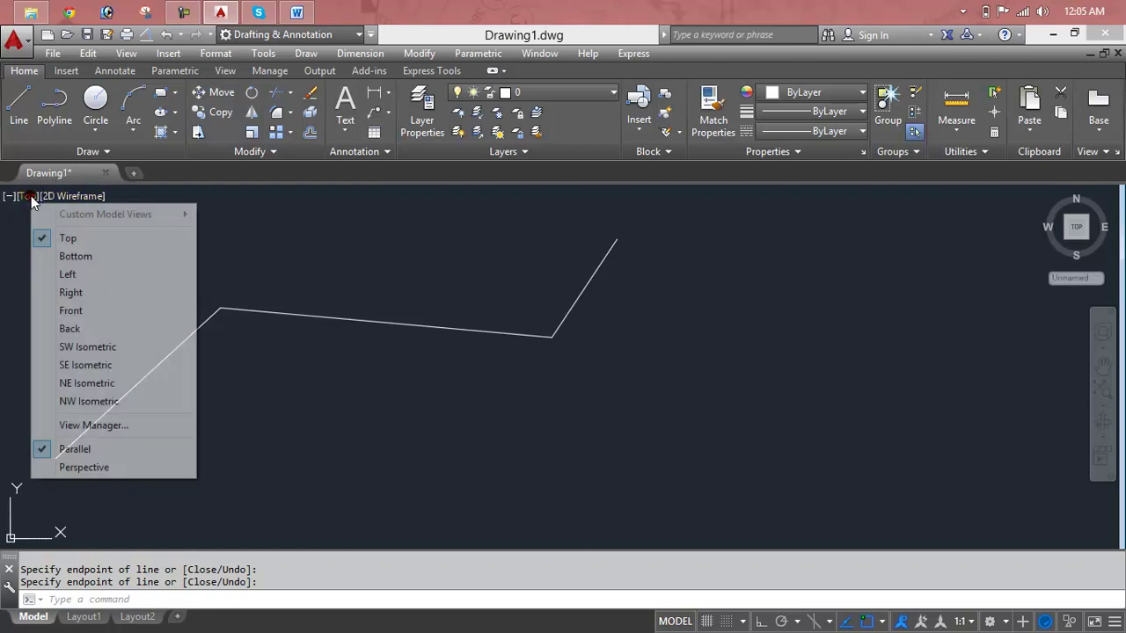
pyautogui.click(87, 348)
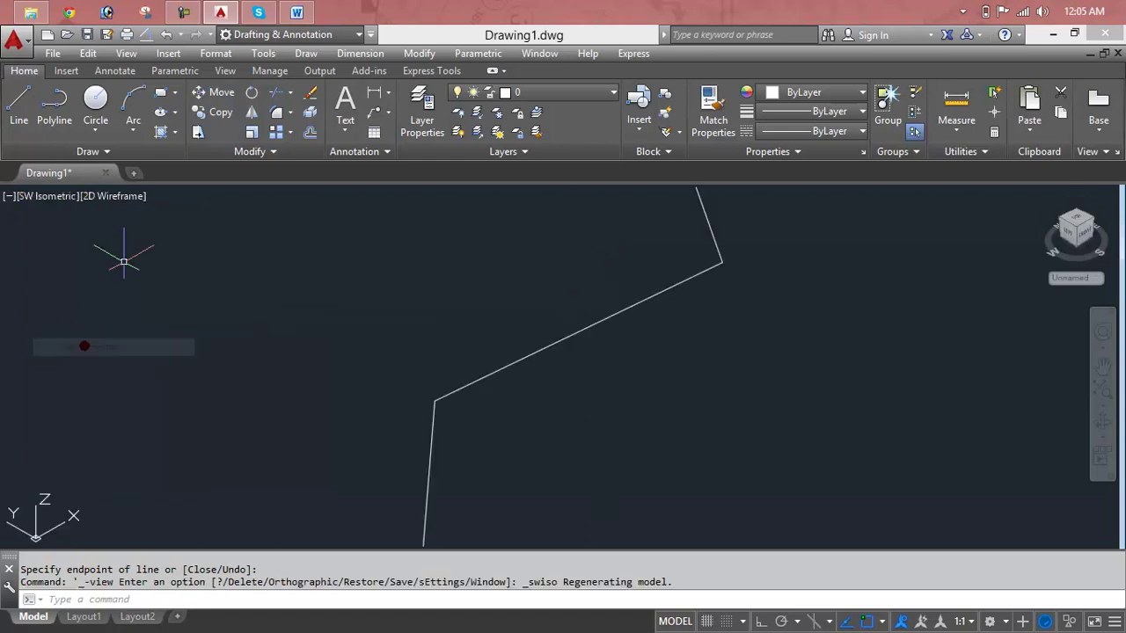
pyautogui.scroll(5, 589, 348)
pyautogui.scroll(5, 592, 350)
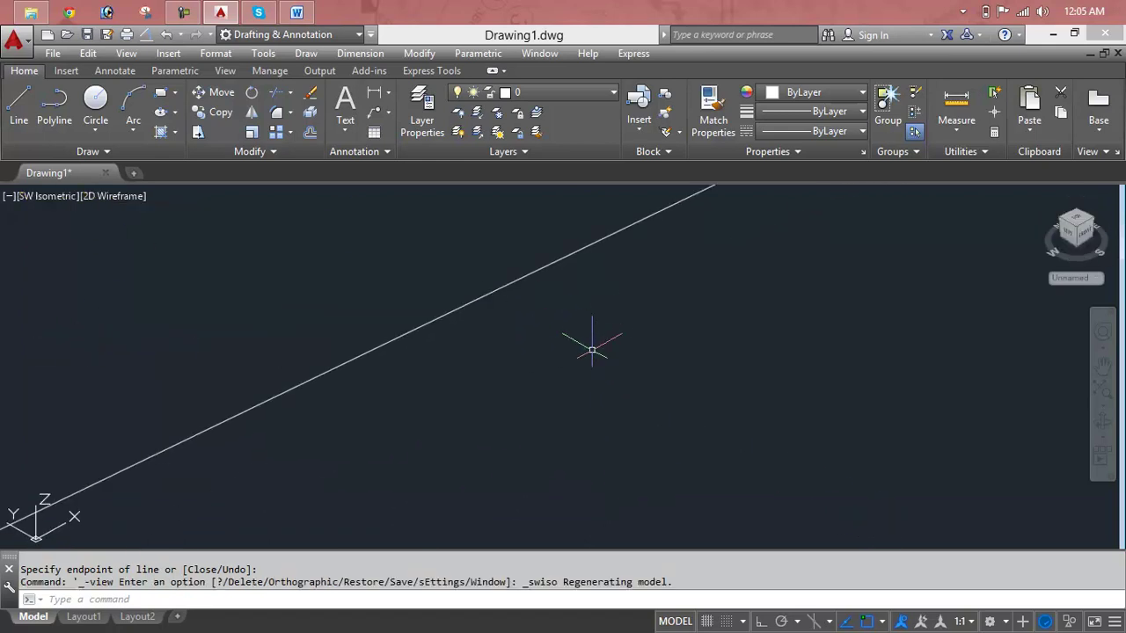
pyautogui.moveTo(1079, 222); pyautogui.dragTo(1081, 231)
pyautogui.scroll(-2, 658, 319)
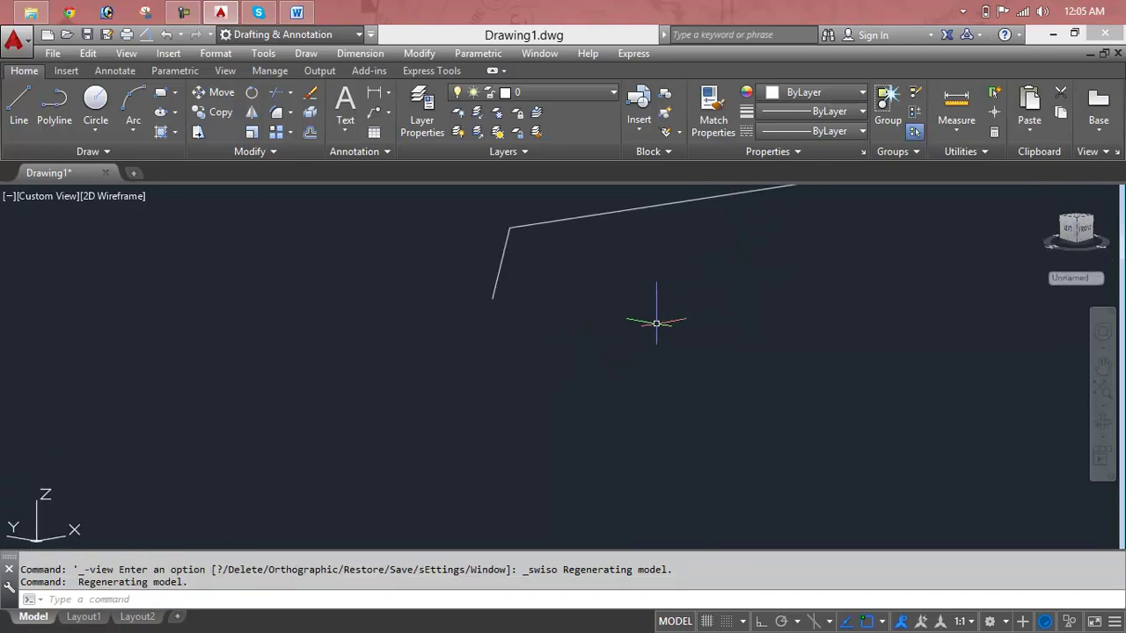
pyautogui.scroll(-2, 658, 270)
pyautogui.moveTo(716, 258); pyautogui.dragTo(548, 367, button='middle')
pyautogui.scroll(2, 517, 335)
pyautogui.scroll(5, 517, 335)
pyautogui.scroll(-3, 517, 335)
pyautogui.scroll(-1, 518, 336)
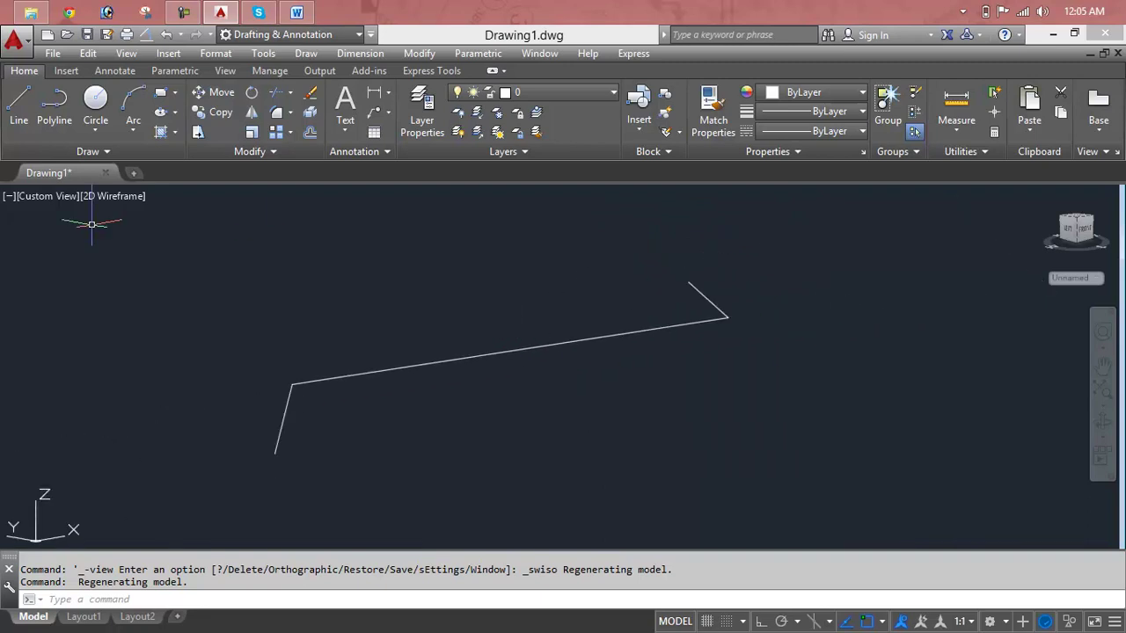
# - Go back to SW Isometric and delete the 3D polyline
pyautogui.click(39, 196)
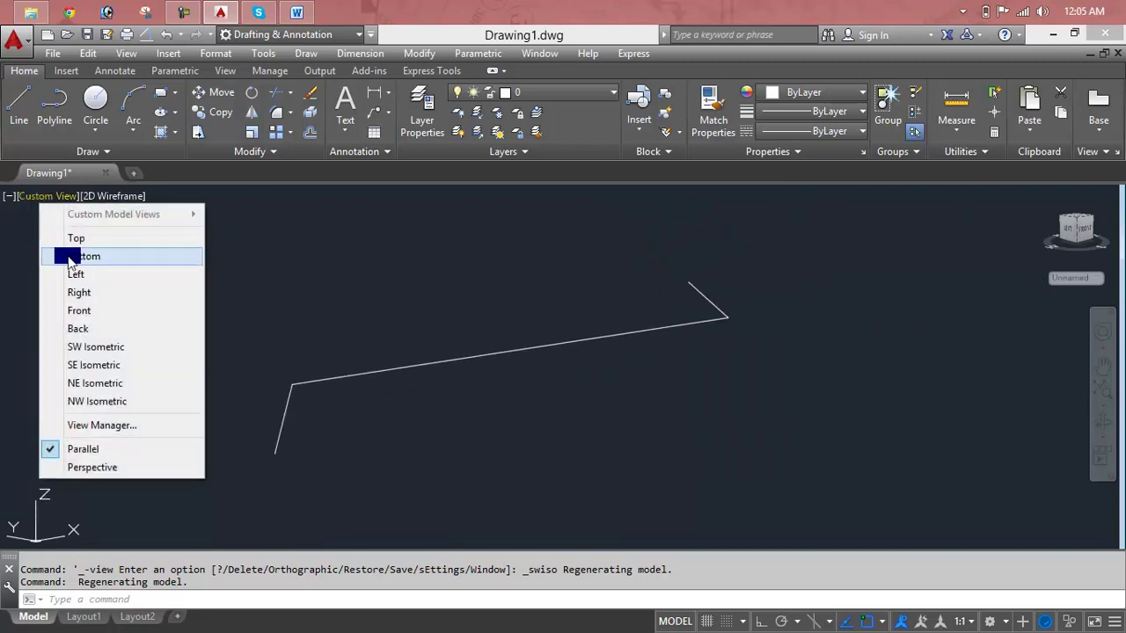
pyautogui.click(101, 349)
pyautogui.scroll(-2, 415, 334)
pyautogui.scroll(-2, 415, 337)
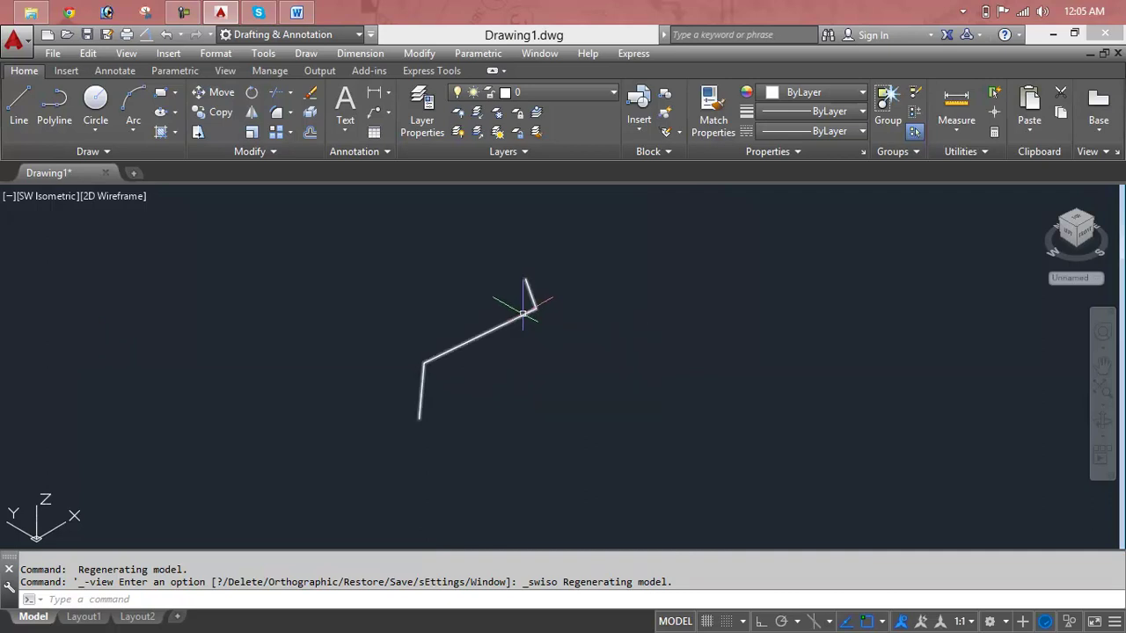
pyautogui.click(522, 312)
pyautogui.press('Delete')
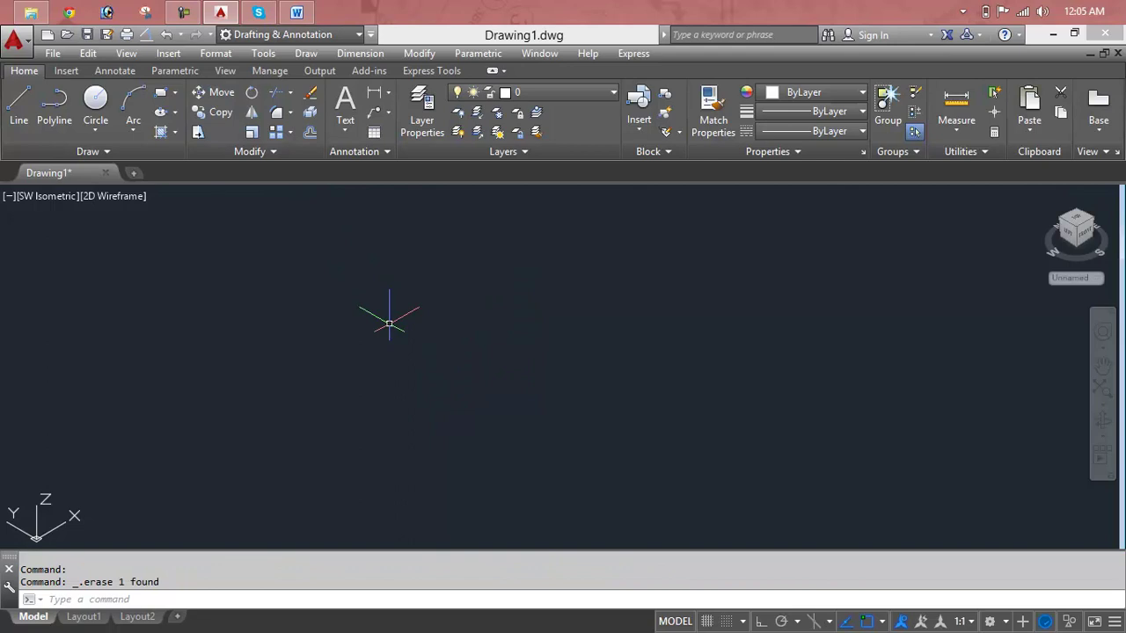
# - Set the visual style to Shaded
pyautogui.click(54, 203)
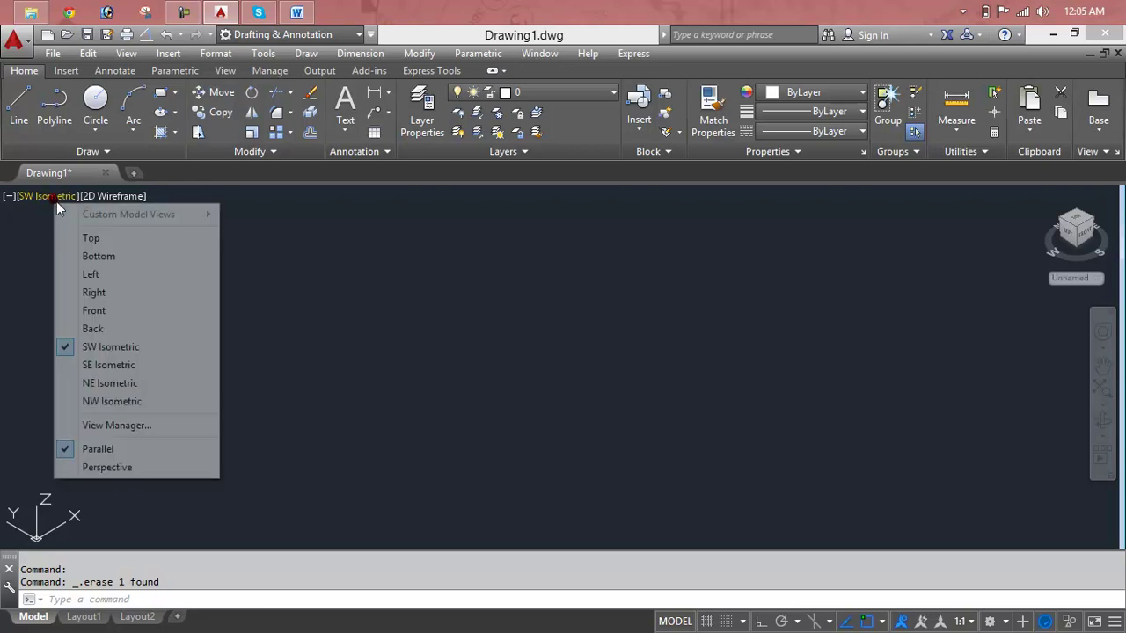
pyautogui.click(125, 198)
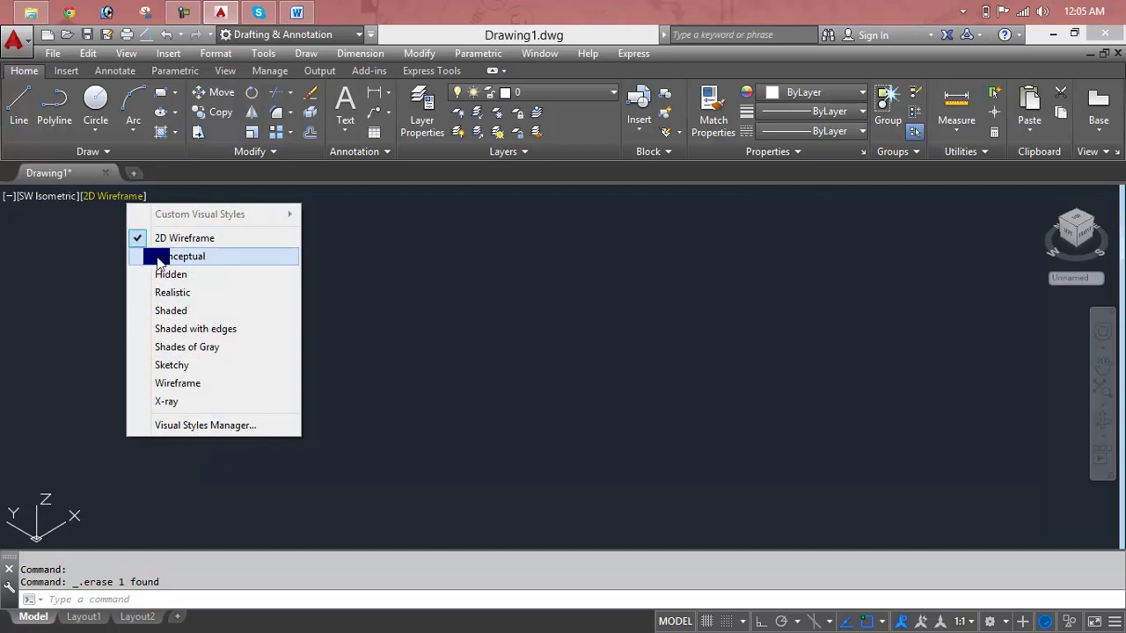
pyautogui.click(167, 311)
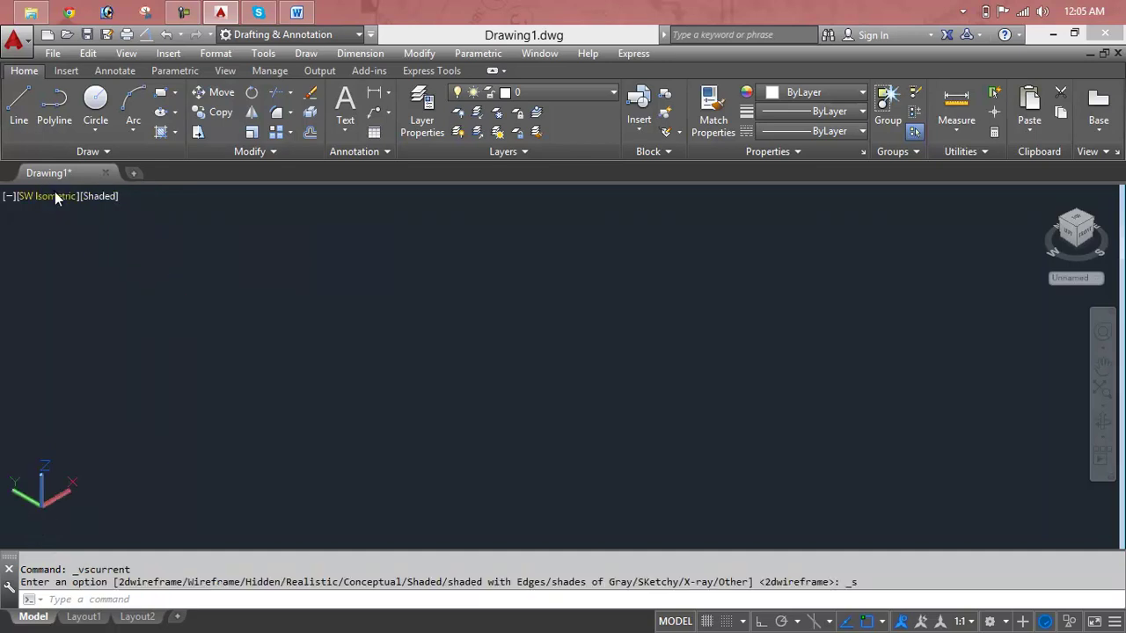
pyautogui.click(55, 195)
pyautogui.click(175, 60)
# - Draw a 3D polyline through five vertices and close it with the C option
pyautogui.click(308, 53)
pyautogui.click(352, 192)
pyautogui.click(212, 450)
pyautogui.click(495, 341)
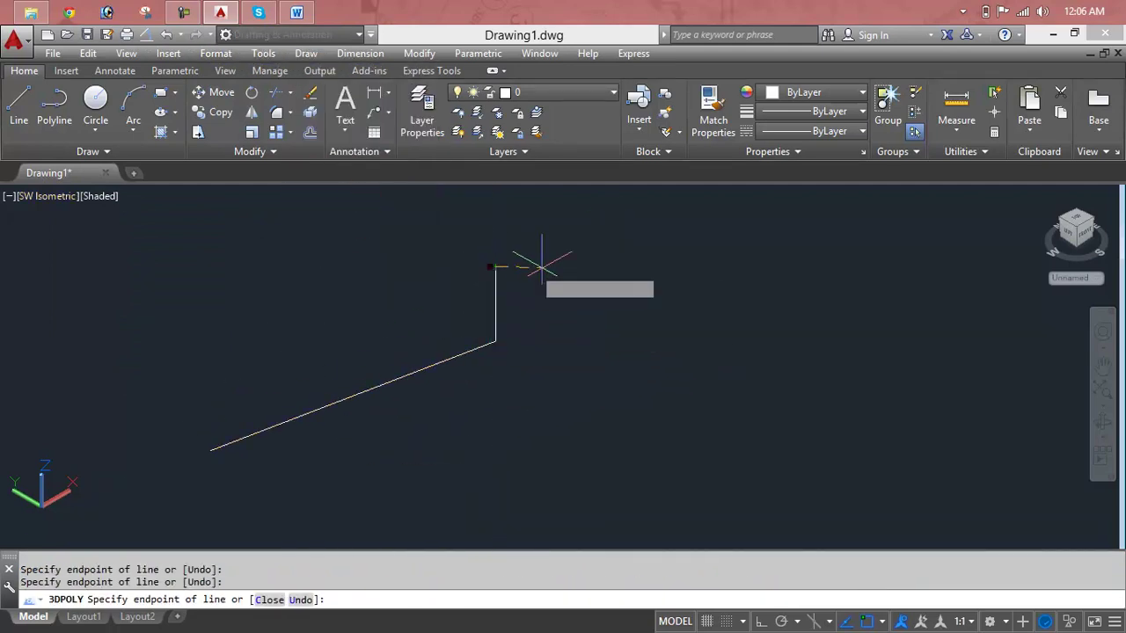
pyautogui.click(495, 266)
pyautogui.click(807, 322)
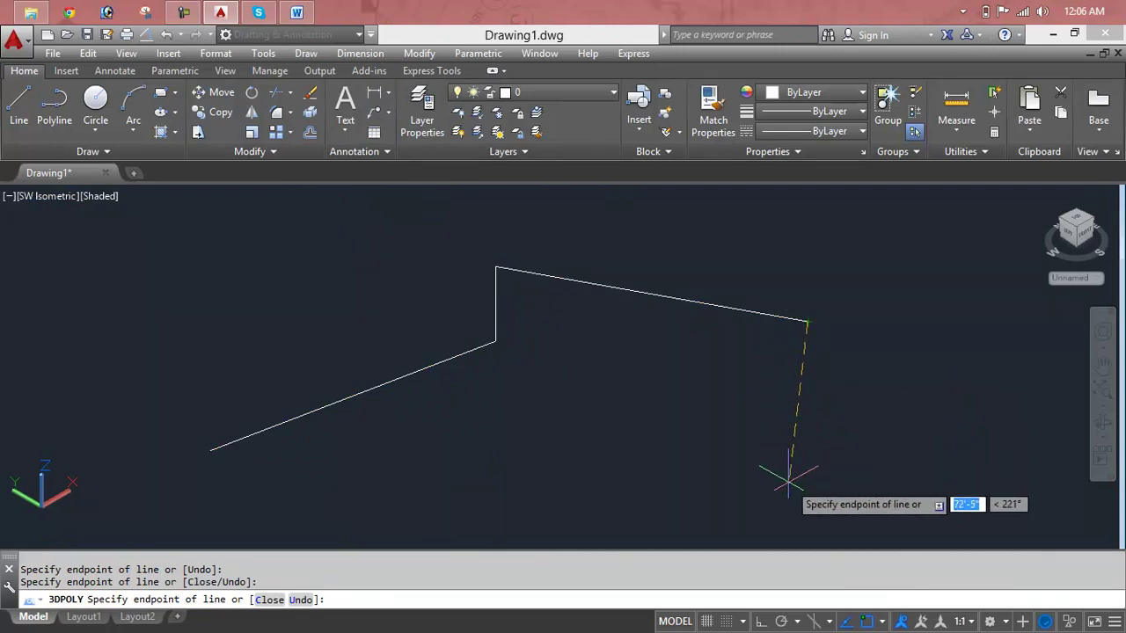
pyautogui.click(790, 480)
pyautogui.write('c')
pyautogui.press('Return')
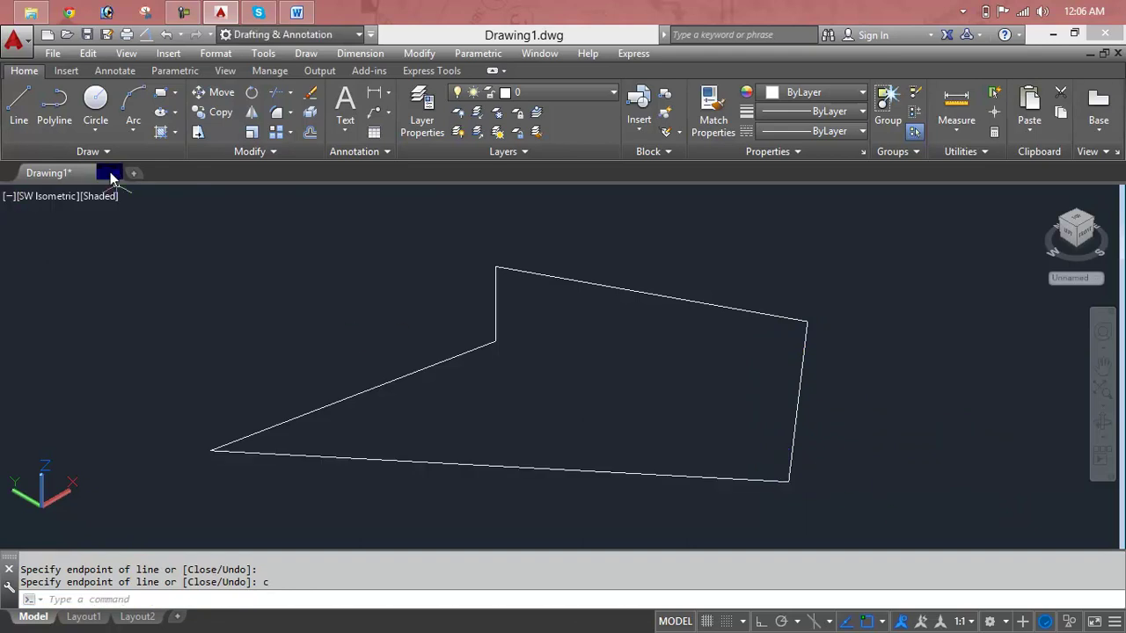
pyautogui.click(110, 196)
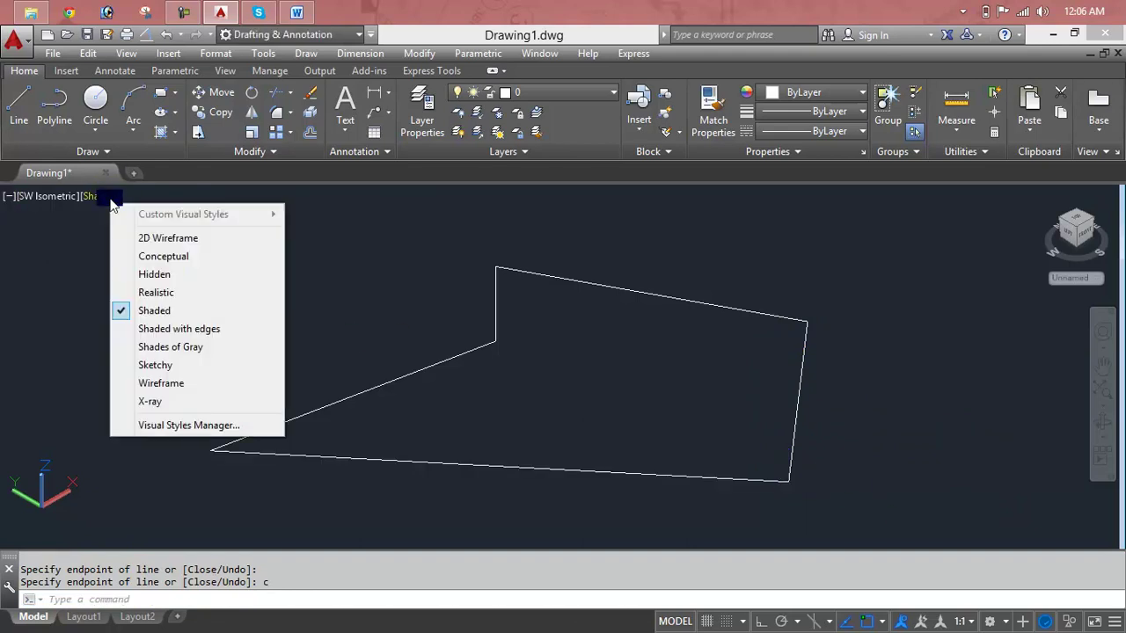
# - Switch to the Shaded with edges style and the SE Isometric view
pyautogui.click(223, 339)
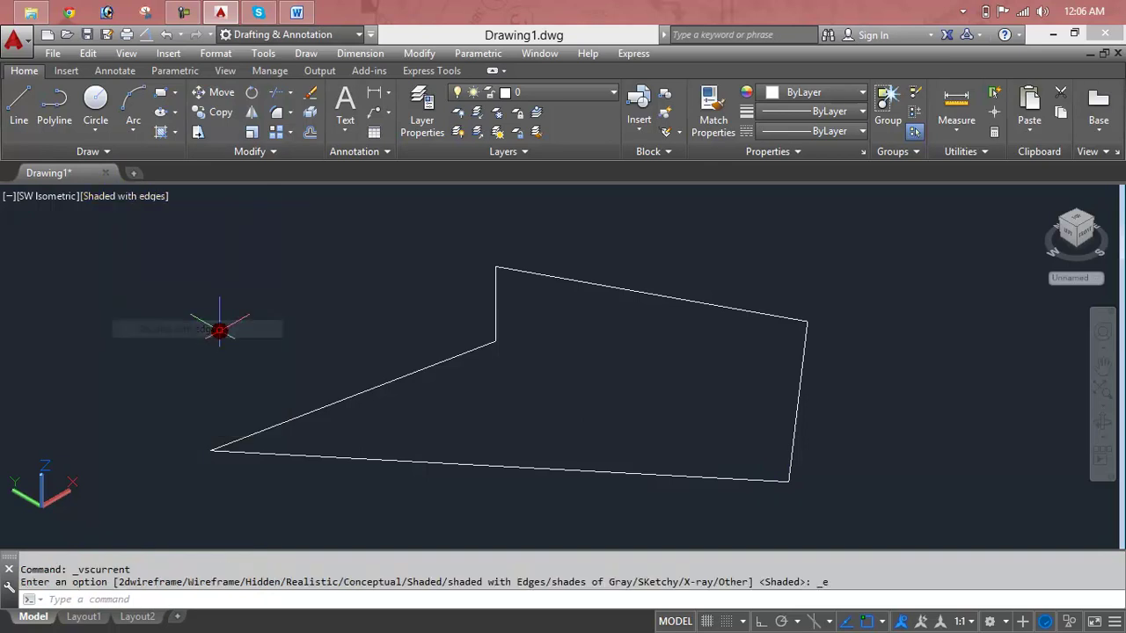
pyautogui.click(41, 202)
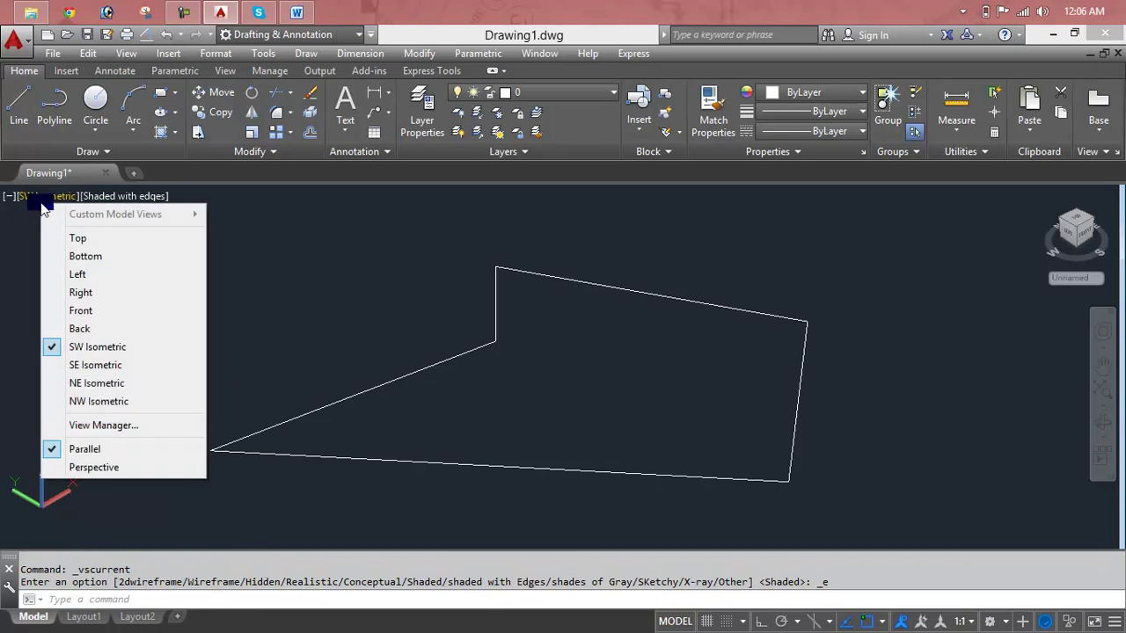
pyautogui.click(108, 365)
# - Zoom in, then select and delete the closed 3D polyline
pyautogui.scroll(5, 505, 454)
pyautogui.scroll(4, 511, 456)
pyautogui.scroll(3, 513, 454)
pyautogui.scroll(-7, 514, 454)
pyautogui.click(451, 528)
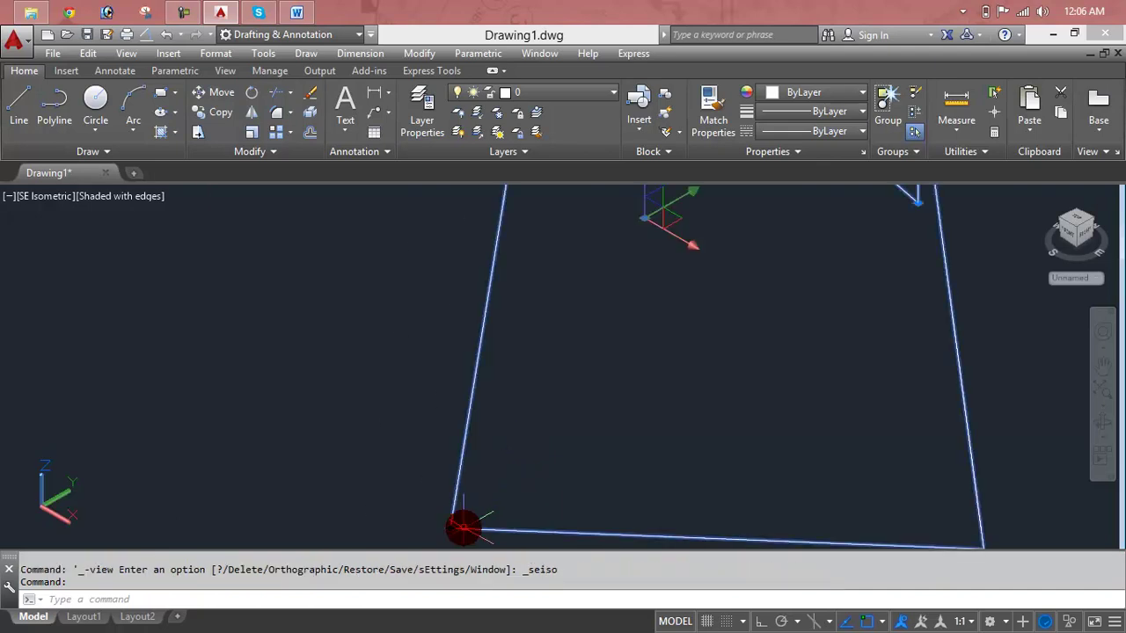
pyautogui.press('Delete')
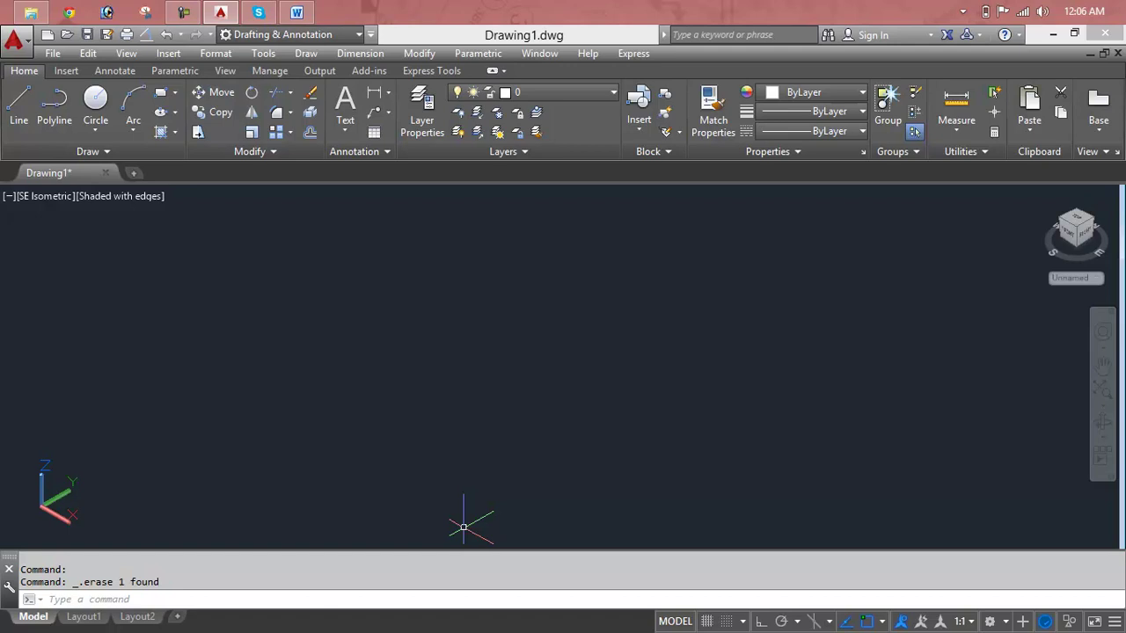
# - Set the visual style back to 2D Wireframe
pyautogui.click(96, 195)
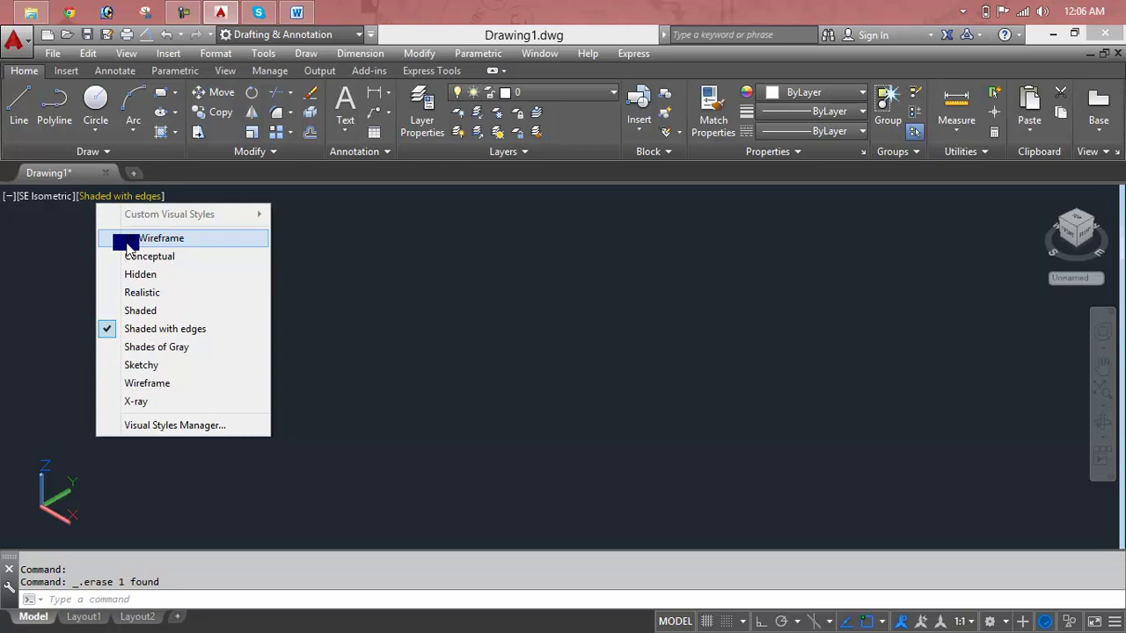
pyautogui.click(128, 242)
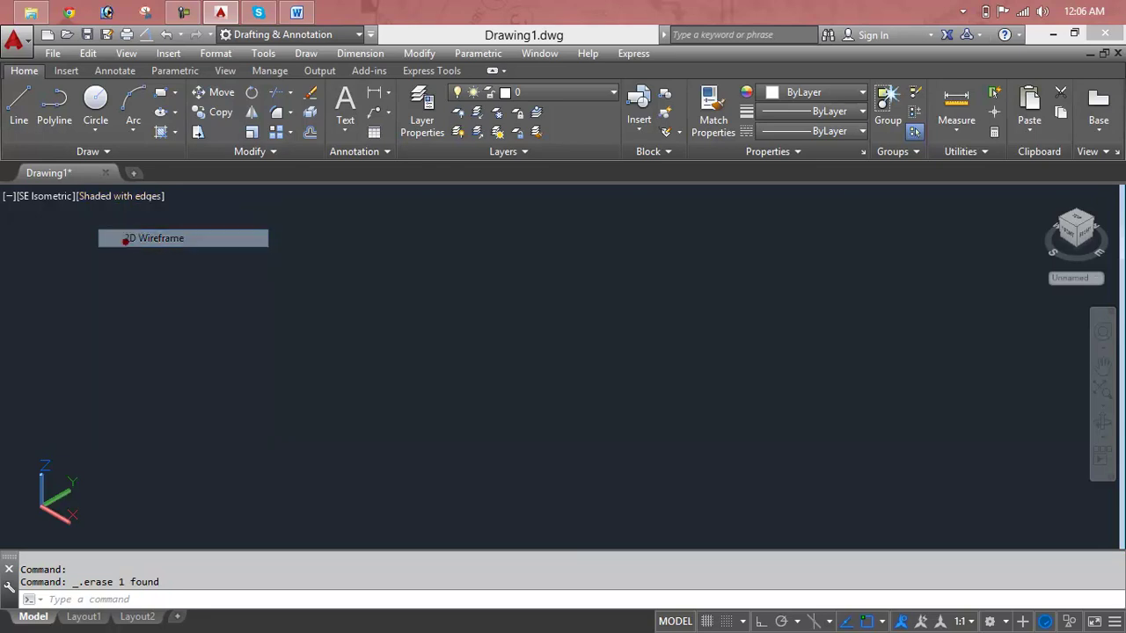
pyautogui.click(39, 198)
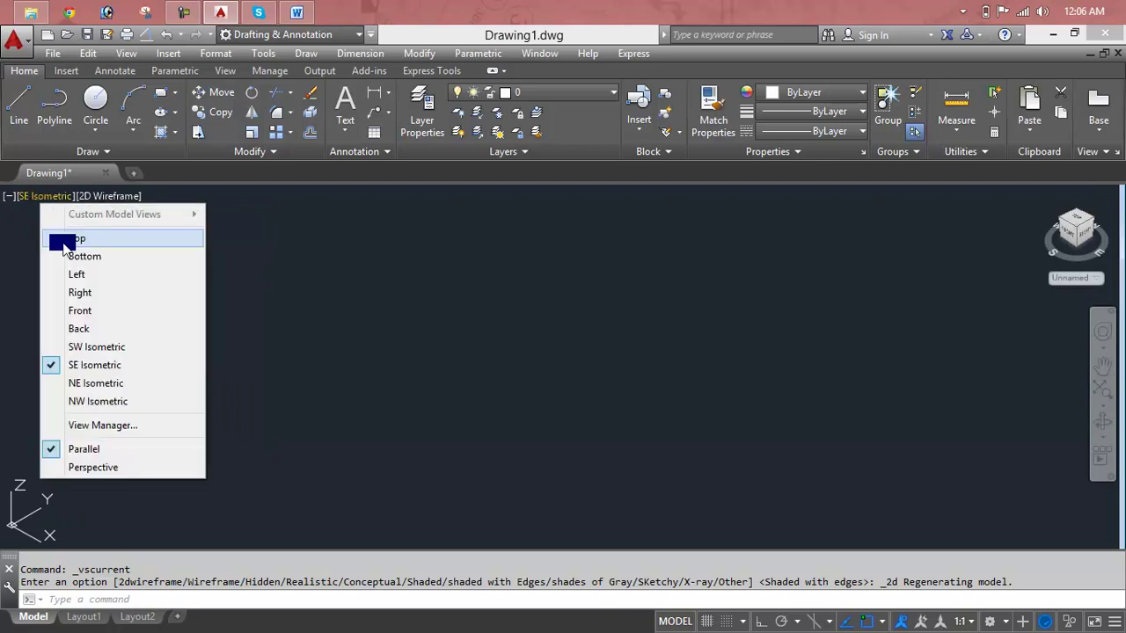
# - Switch to Top view, then look through the View tab and the Format, Tools and Draw menus
pyautogui.click(71, 240)
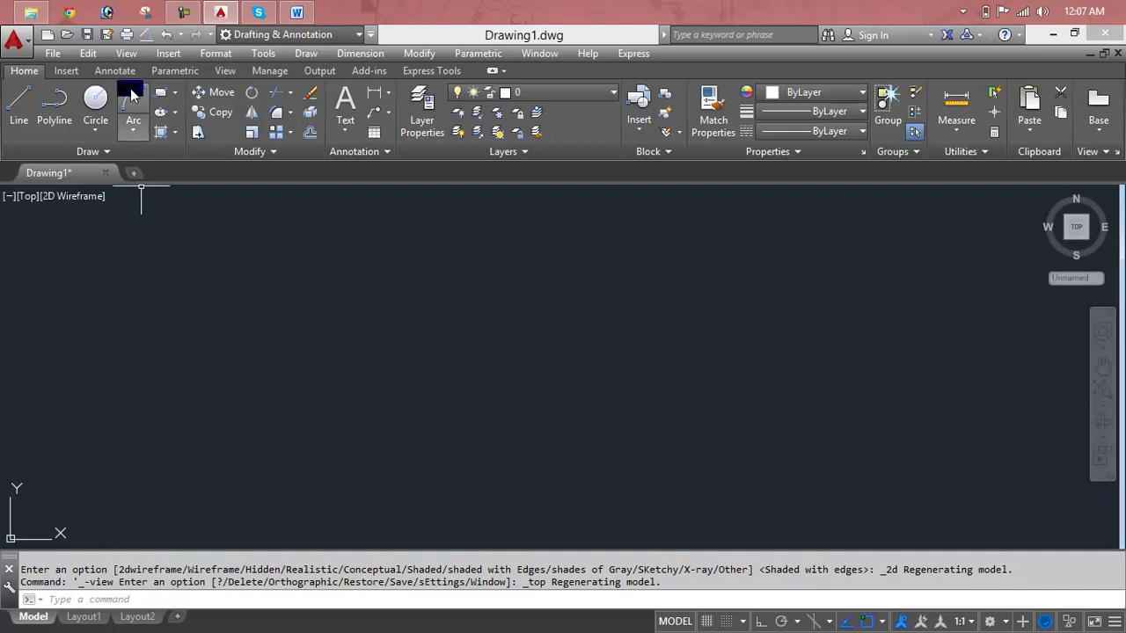
pyautogui.click(213, 73)
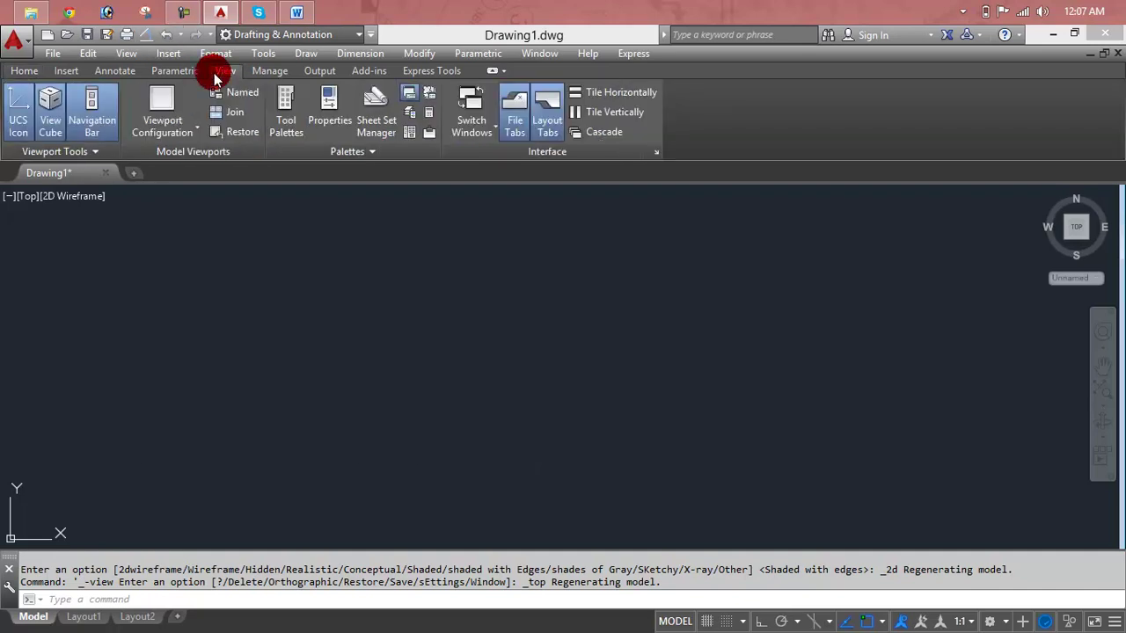
pyautogui.click(168, 52)
pyautogui.moveTo(215, 53)
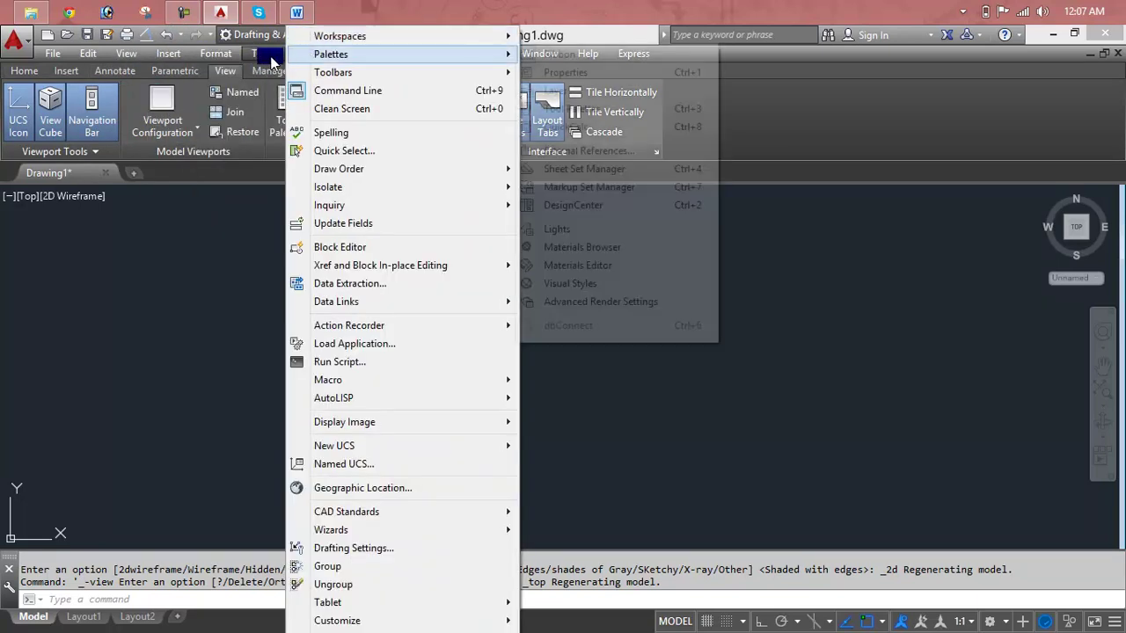
pyautogui.click(276, 53)
pyautogui.click(296, 56)
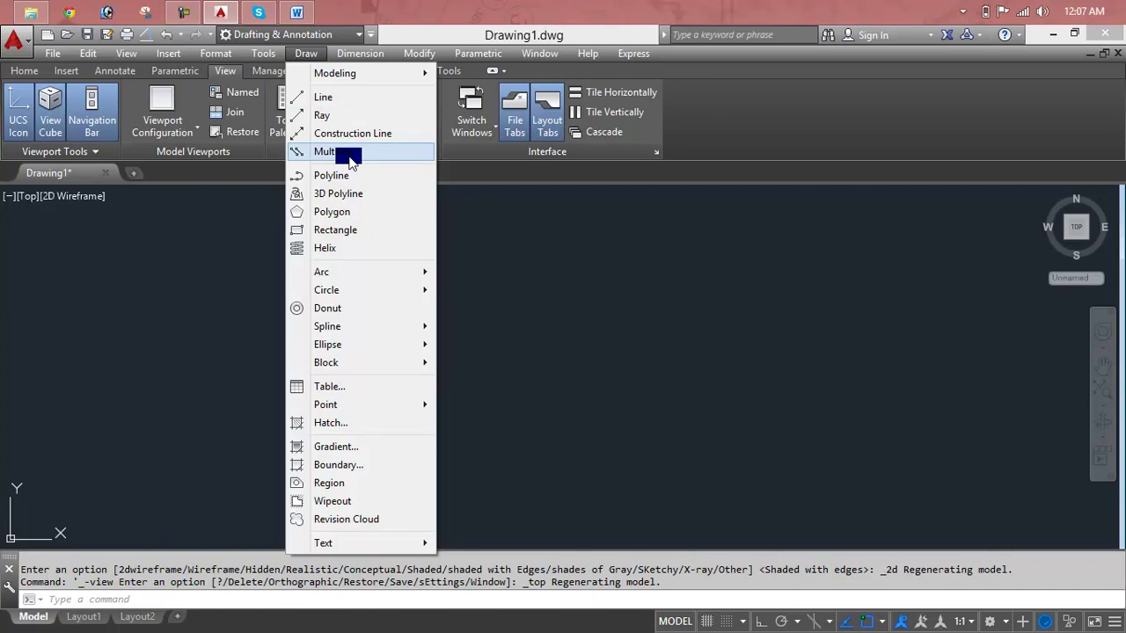
pyautogui.click(551, 268)
pyautogui.press('Escape')
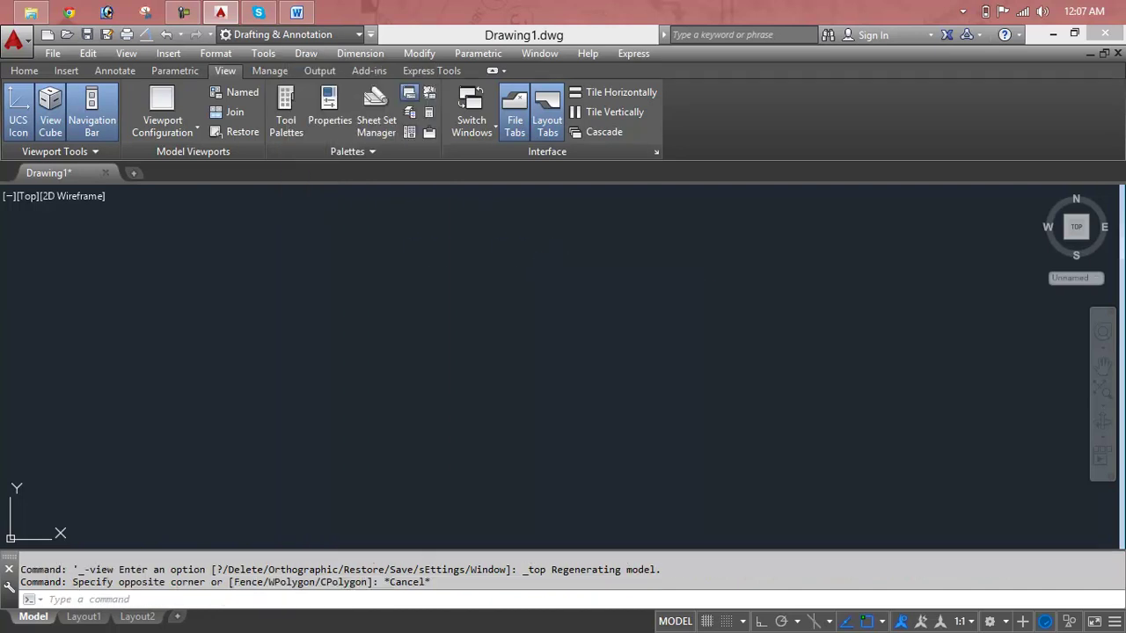